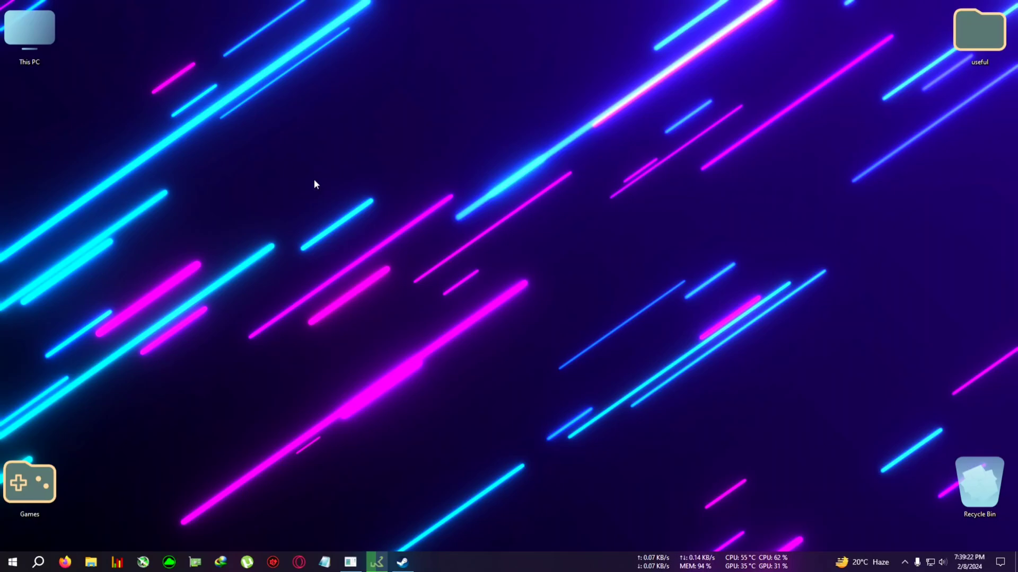
# Refresh the desktop repeatedly from its right-click menu
pyautogui.rightClick(319, 174)
pyautogui.click(353, 204)
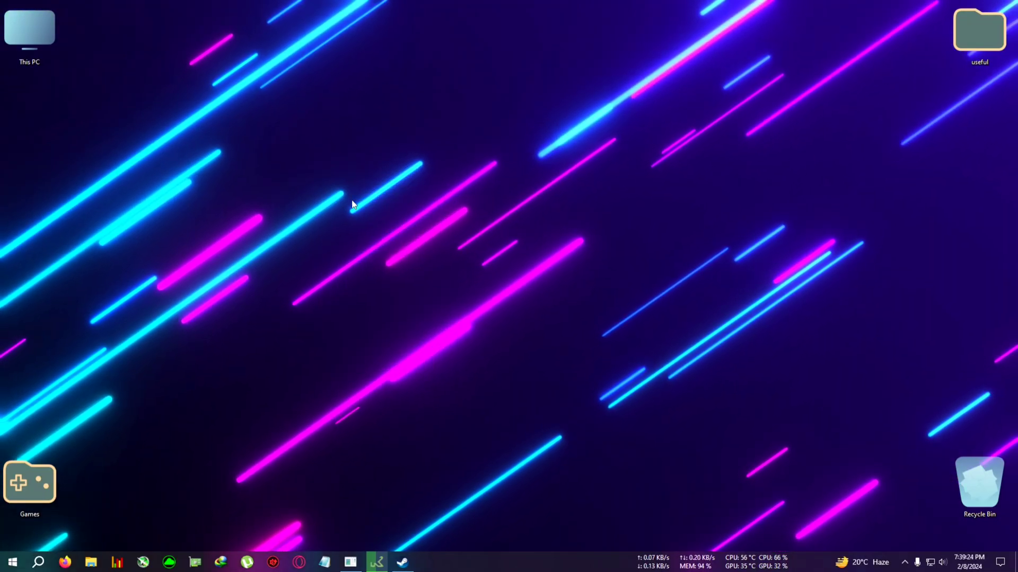
pyautogui.rightClick(353, 205)
pyautogui.click(385, 228)
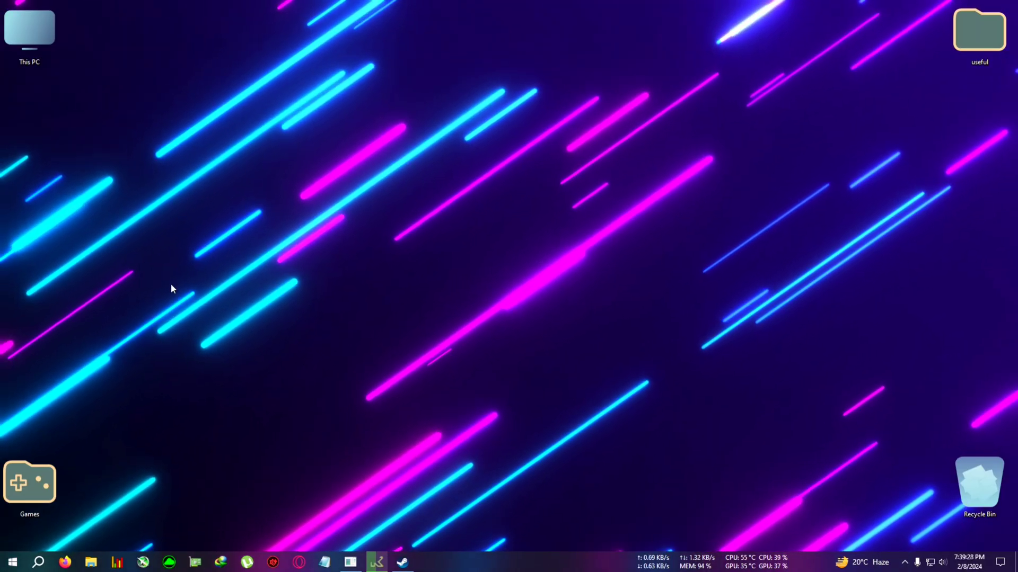
pyautogui.rightClick(349, 179)
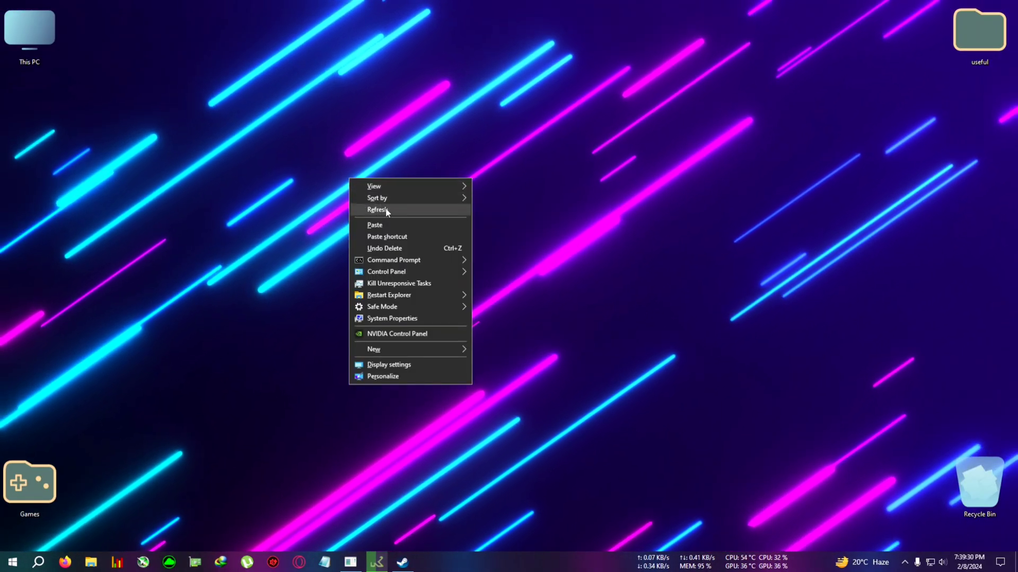
pyautogui.click(386, 210)
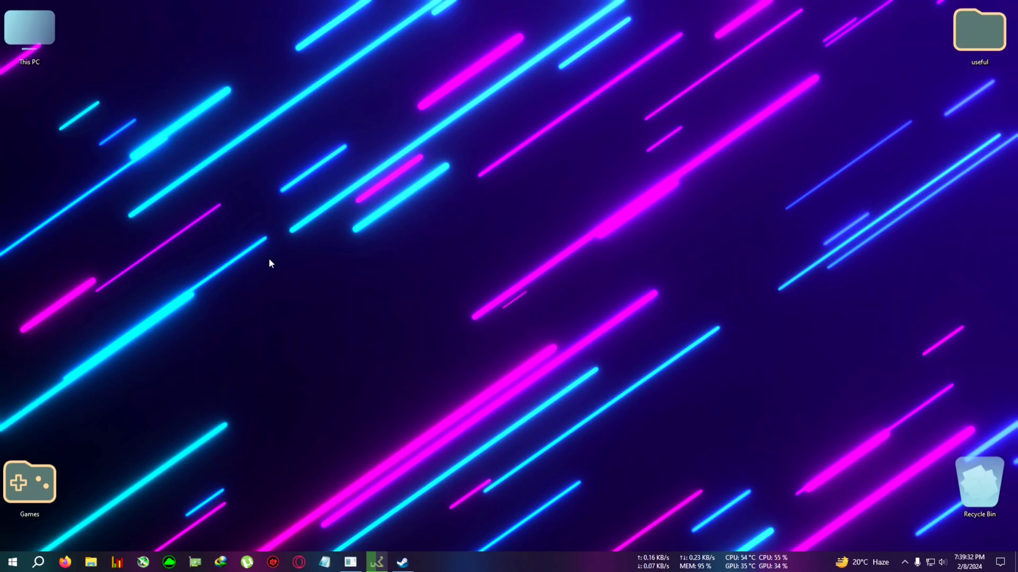
pyautogui.rightClick(323, 218)
pyautogui.click(362, 252)
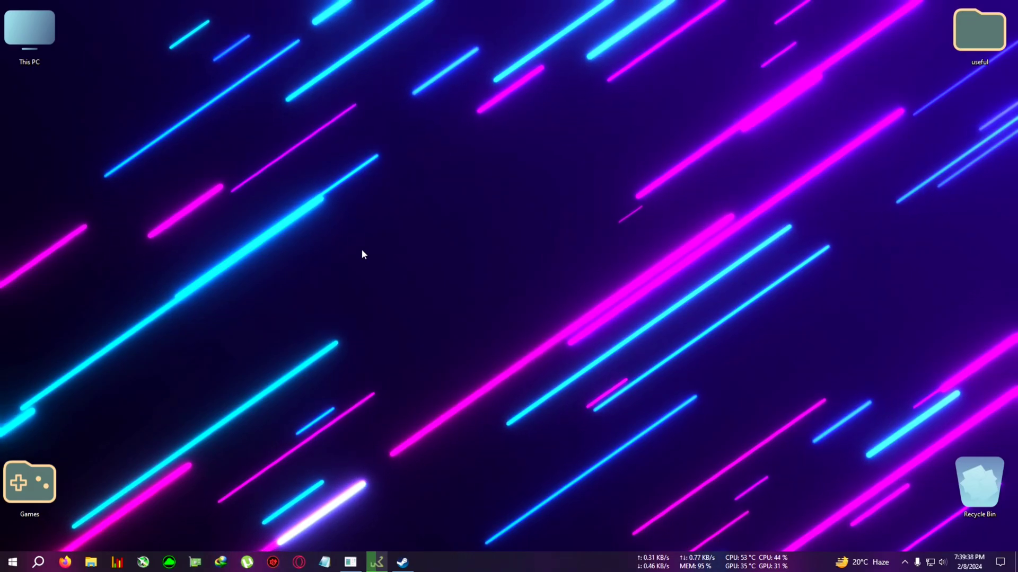
pyautogui.rightClick(342, 201)
pyautogui.click(366, 229)
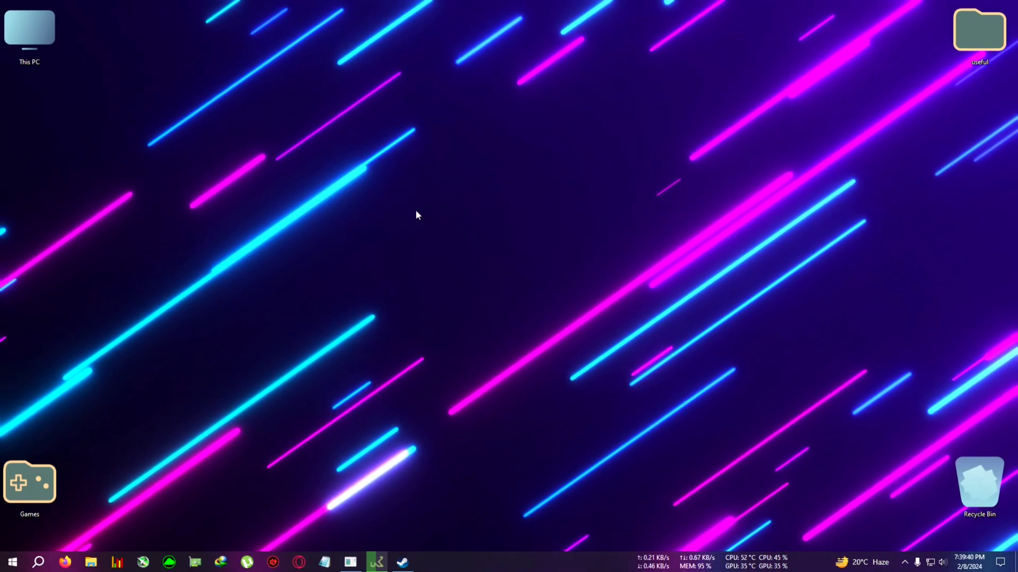
pyautogui.rightClick(416, 211)
pyautogui.click(432, 231)
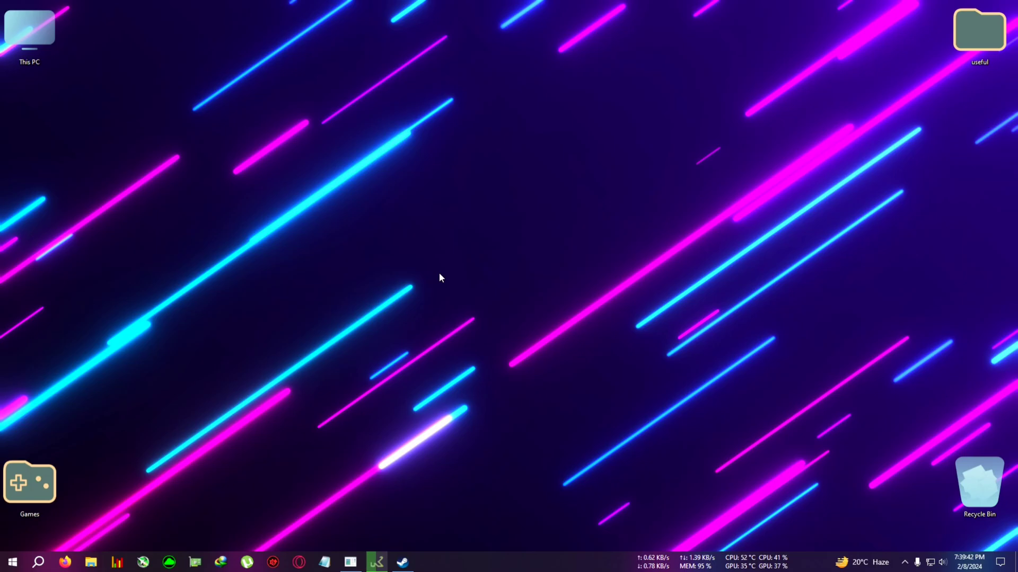
pyautogui.rightClick(355, 225)
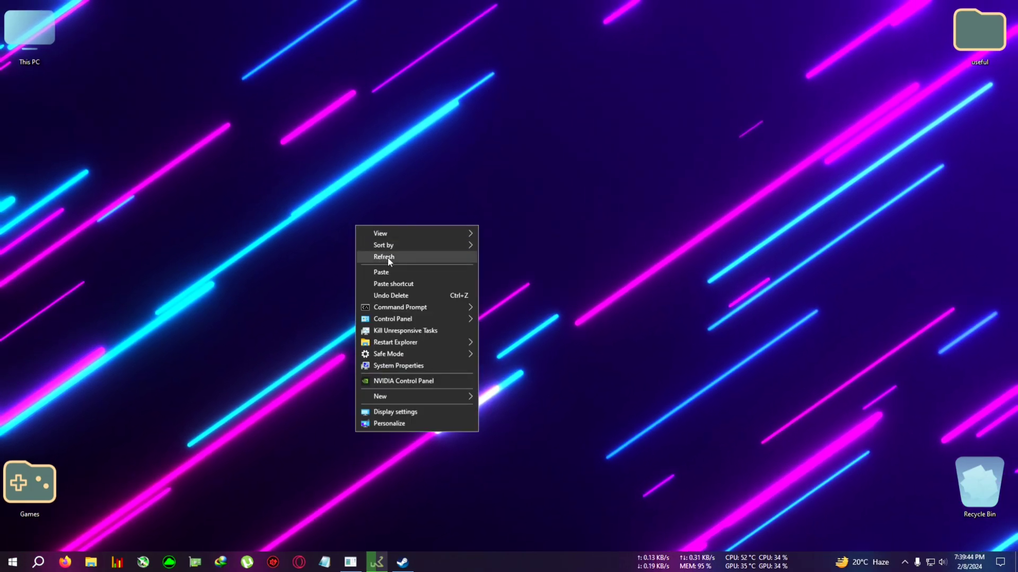
pyautogui.click(387, 258)
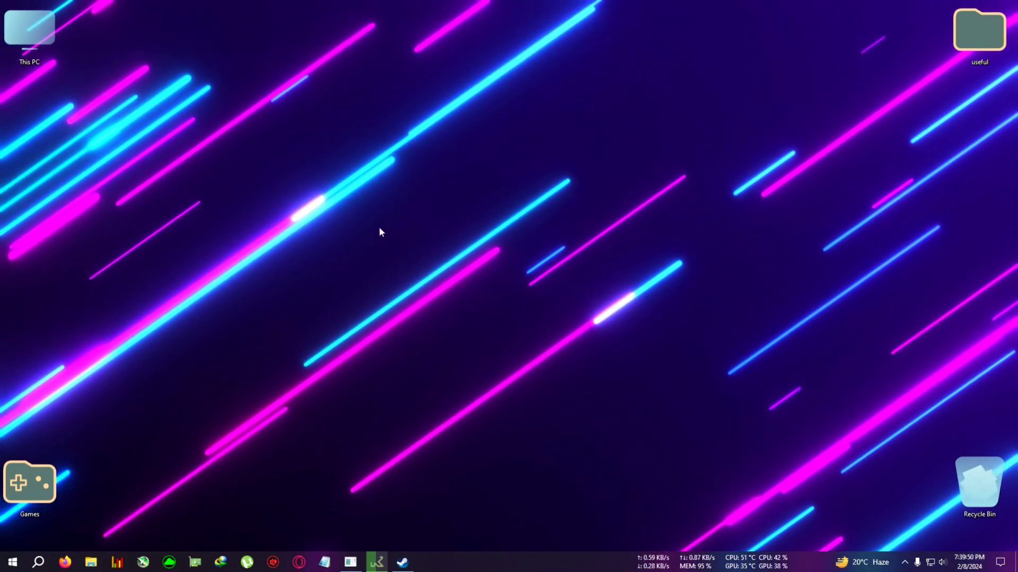
pyautogui.rightClick(217, 191)
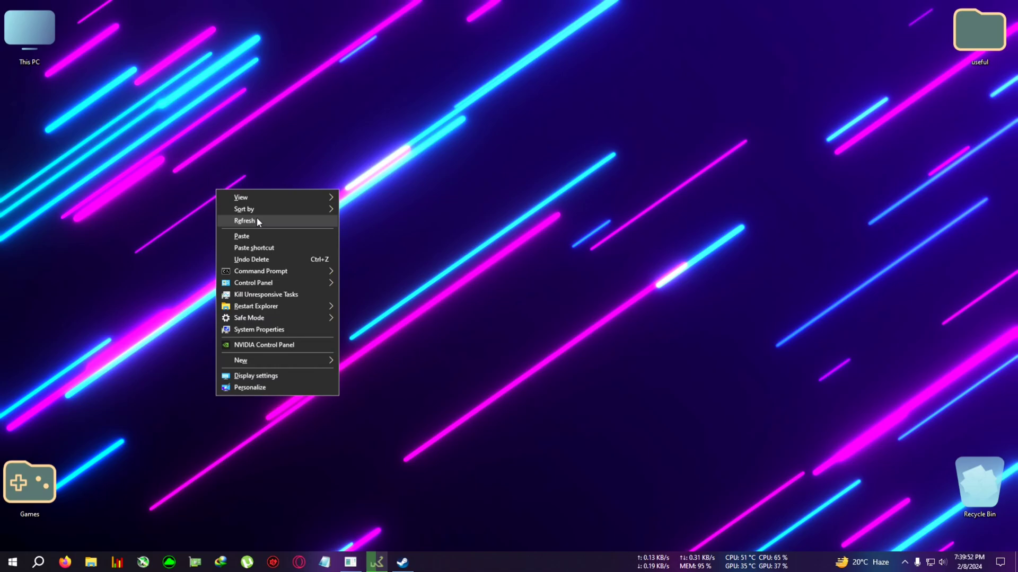
pyautogui.click(257, 220)
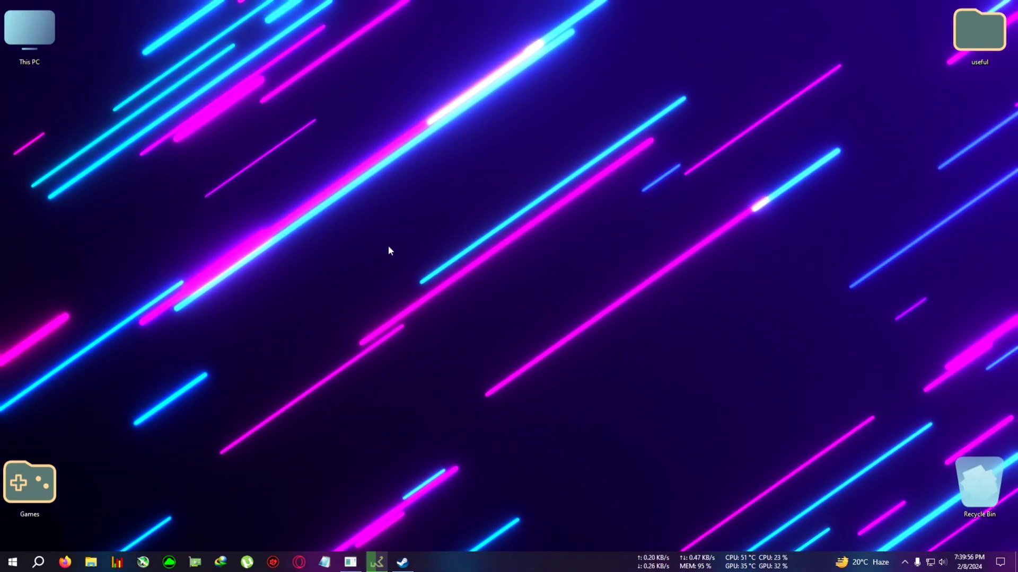
pyautogui.rightClick(370, 219)
pyautogui.click(399, 250)
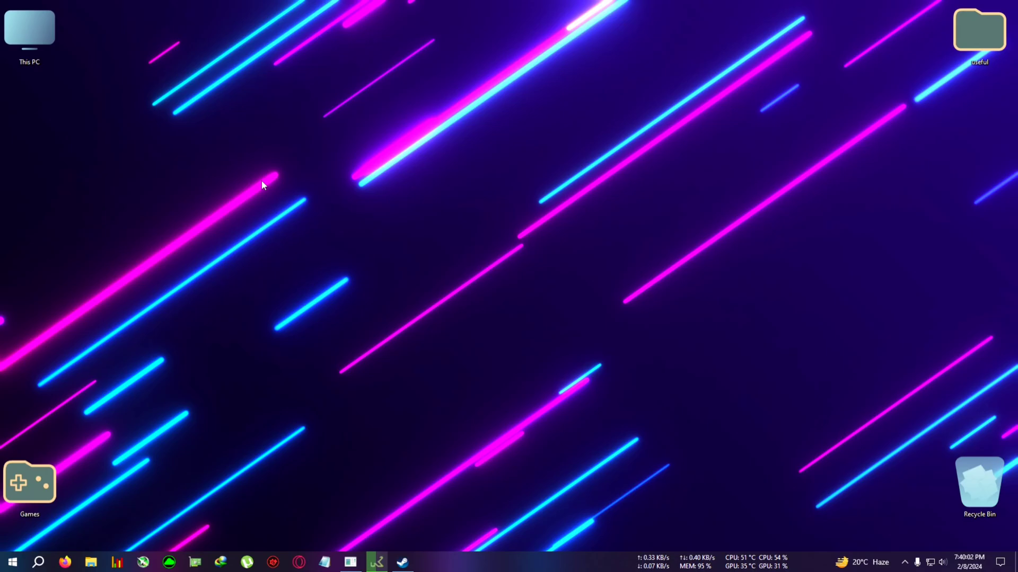
# Open This PC from the desktop, move and resize its window, then close it
pyautogui.click(29, 31)
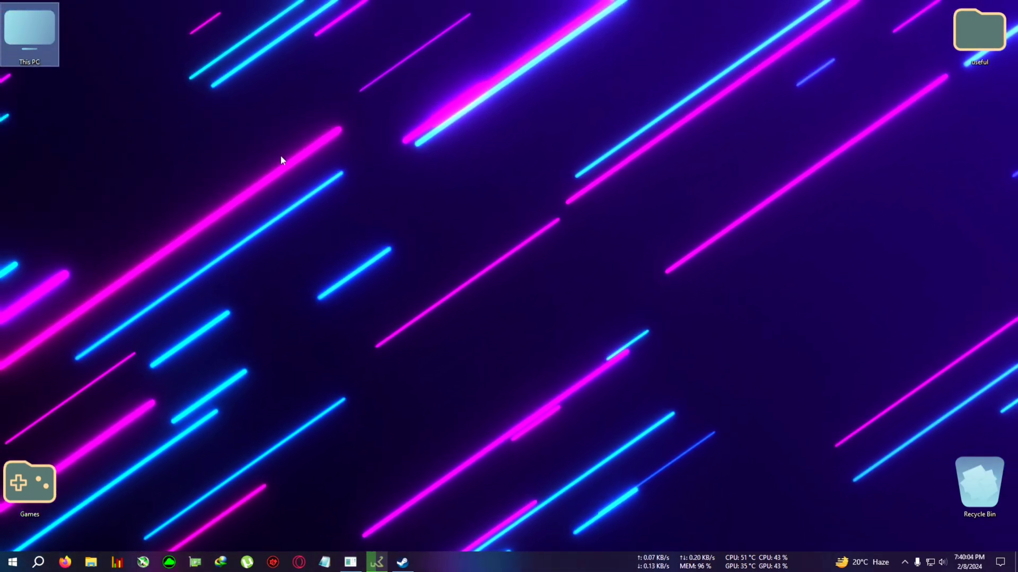
pyautogui.doubleClick(48, 43)
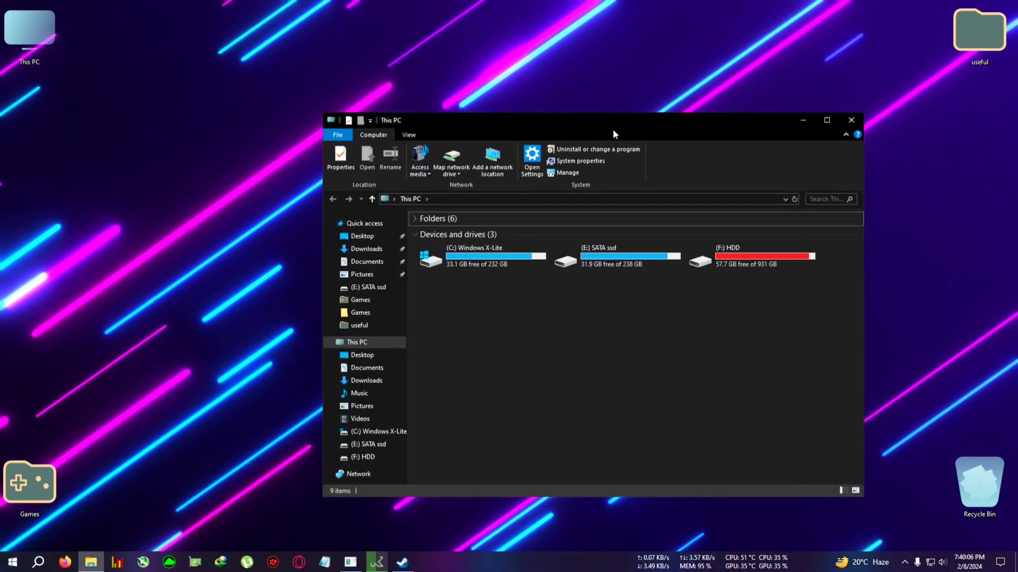
pyautogui.moveTo(614, 133); pyautogui.dragTo(484, 95)
pyautogui.doubleClick(695, 86)
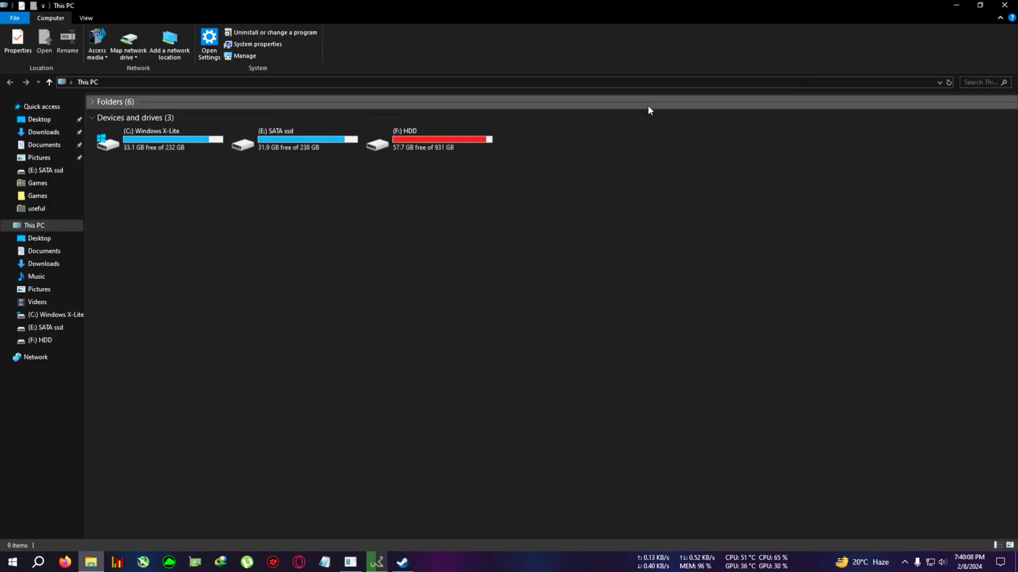
pyautogui.doubleClick(647, 7)
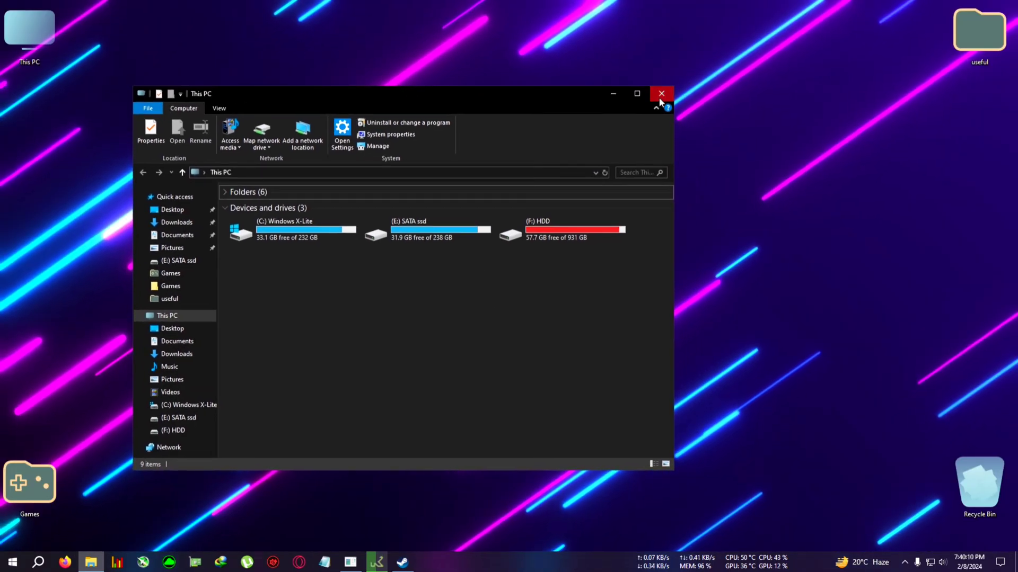
pyautogui.click(661, 94)
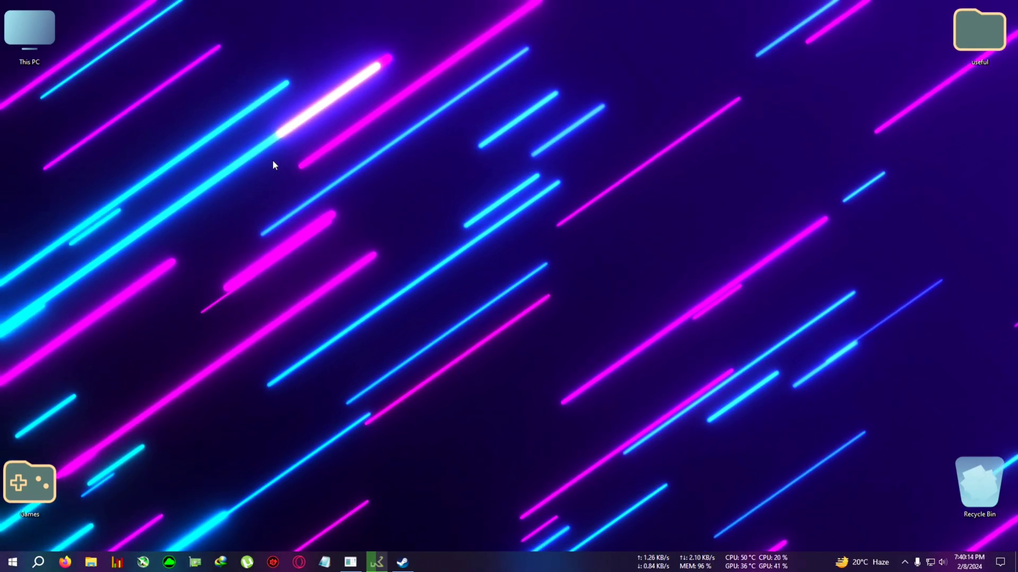
# Refresh the desktop several more times through the context menu
pyautogui.rightClick(281, 160)
pyautogui.click(330, 188)
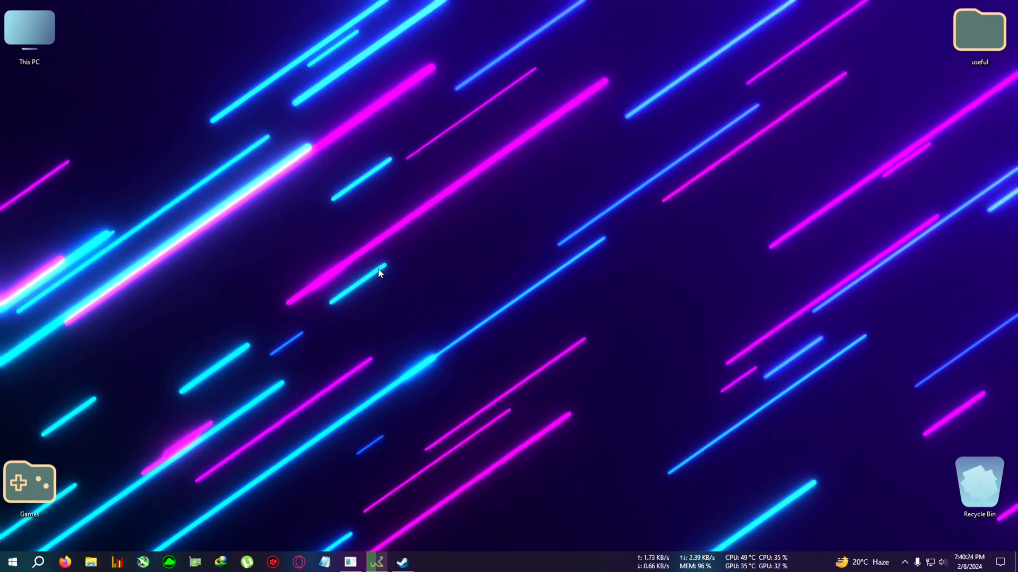
pyautogui.rightClick(353, 217)
pyautogui.click(356, 224)
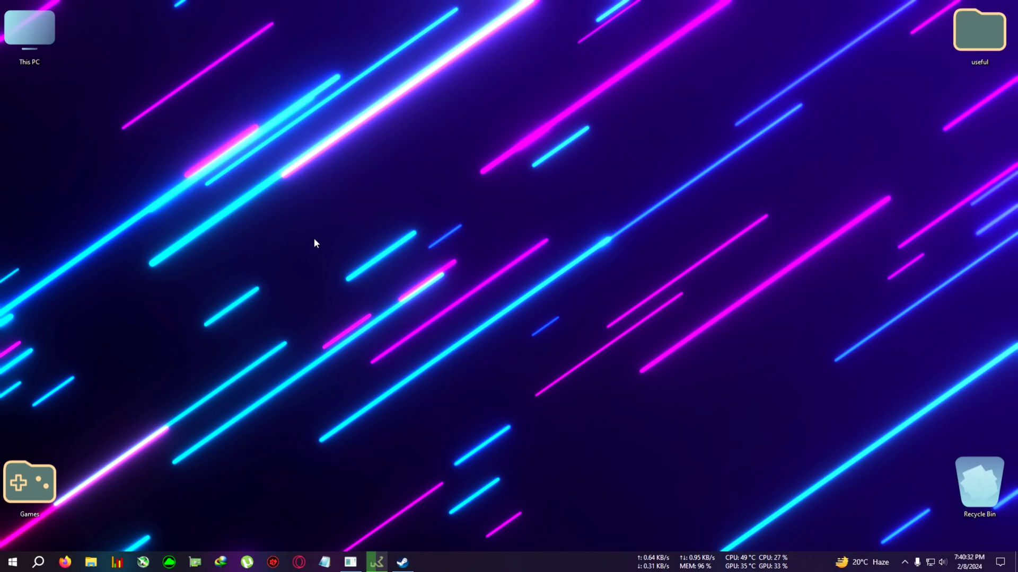
pyautogui.rightClick(282, 194)
pyautogui.click(336, 228)
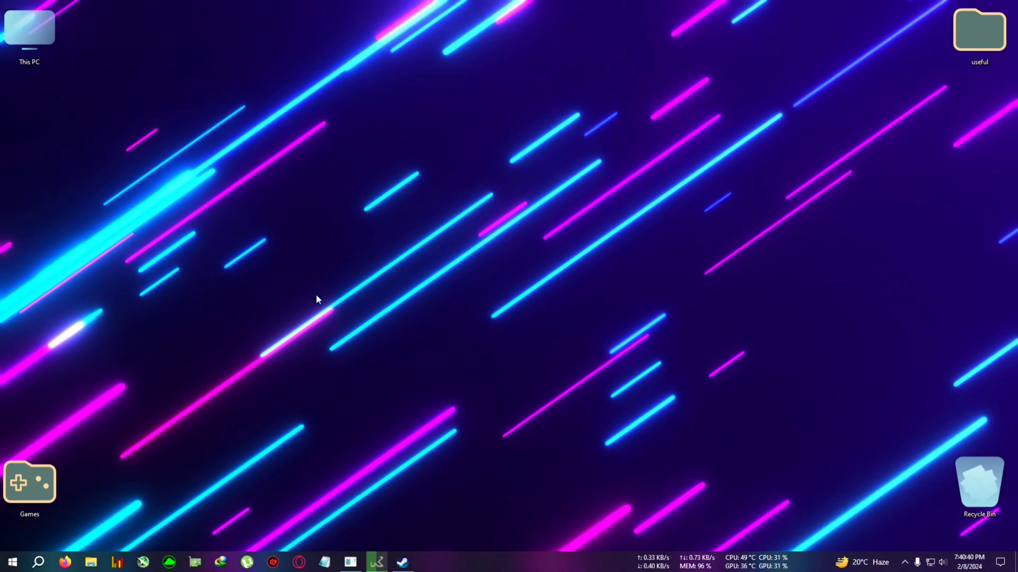
pyautogui.rightClick(396, 217)
pyautogui.click(422, 249)
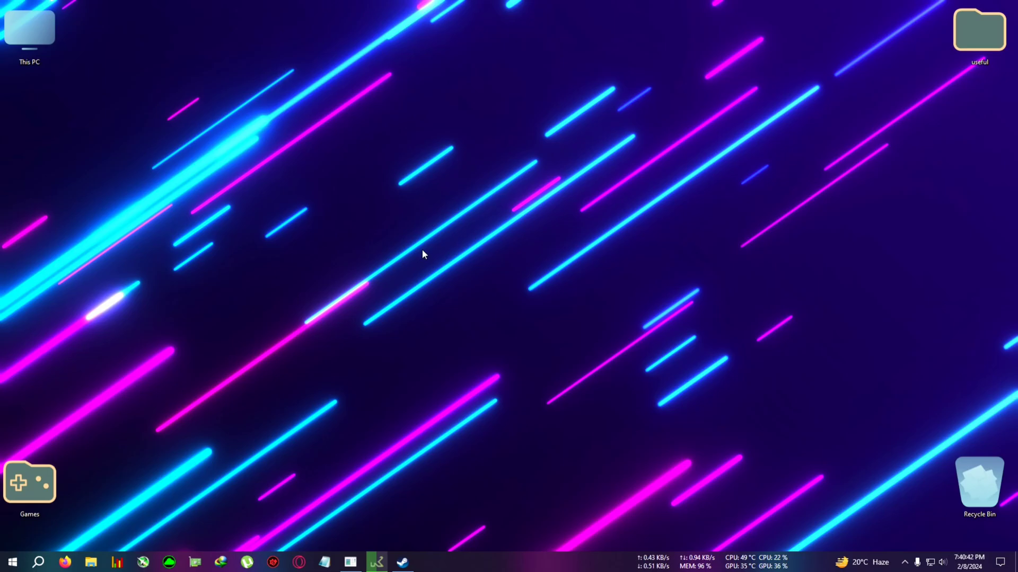
pyautogui.rightClick(373, 205)
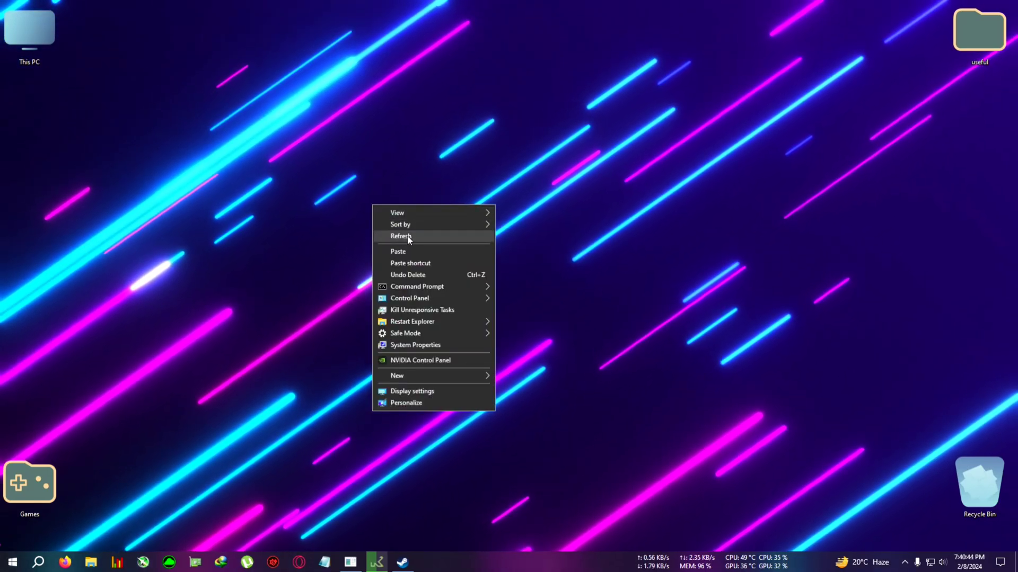
pyautogui.click(409, 237)
pyautogui.rightClick(345, 220)
pyautogui.click(379, 255)
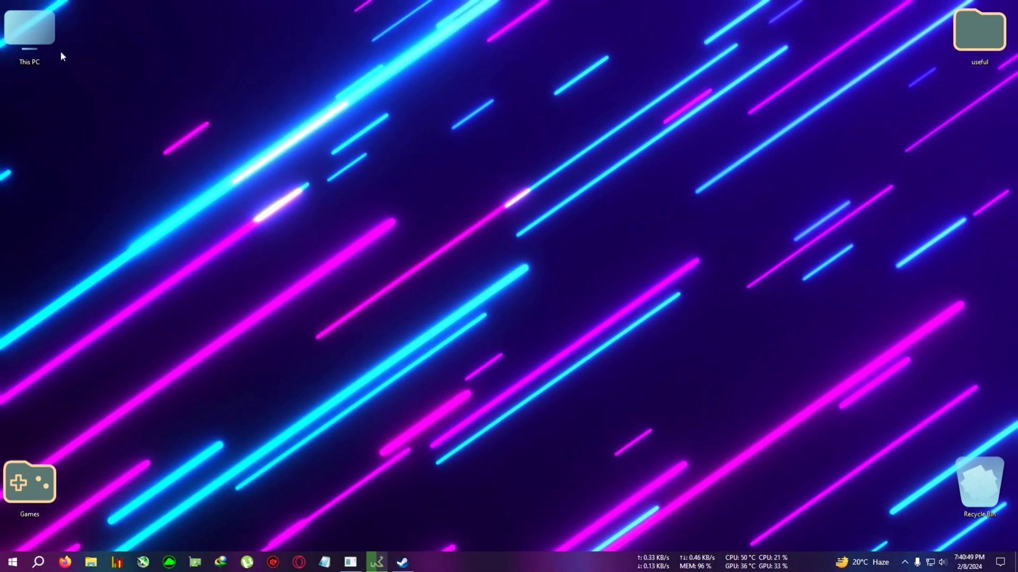
# Reopen This PC, maximize and close it, then refresh the desktop again
pyautogui.doubleClick(32, 33)
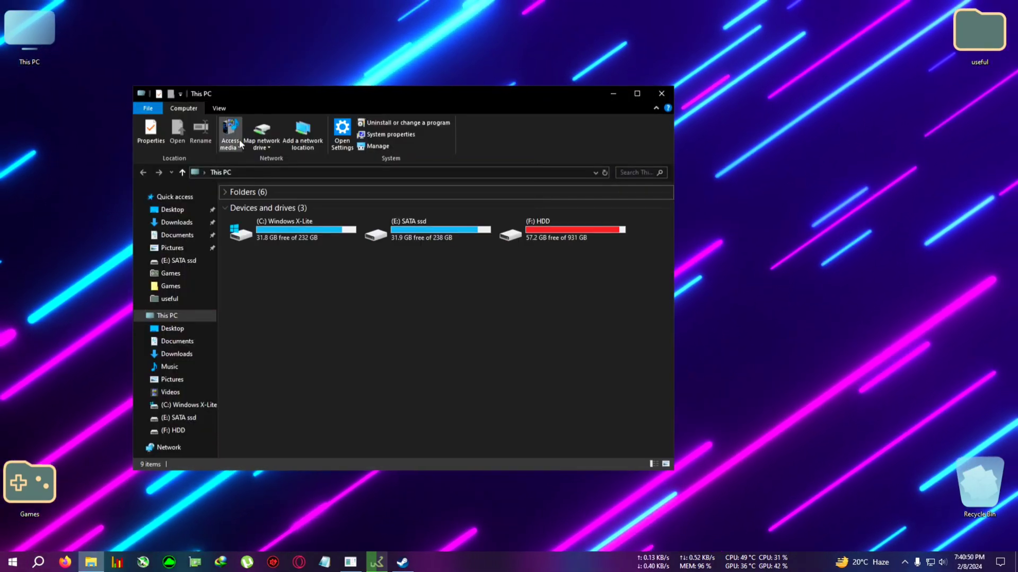
pyautogui.click(638, 94)
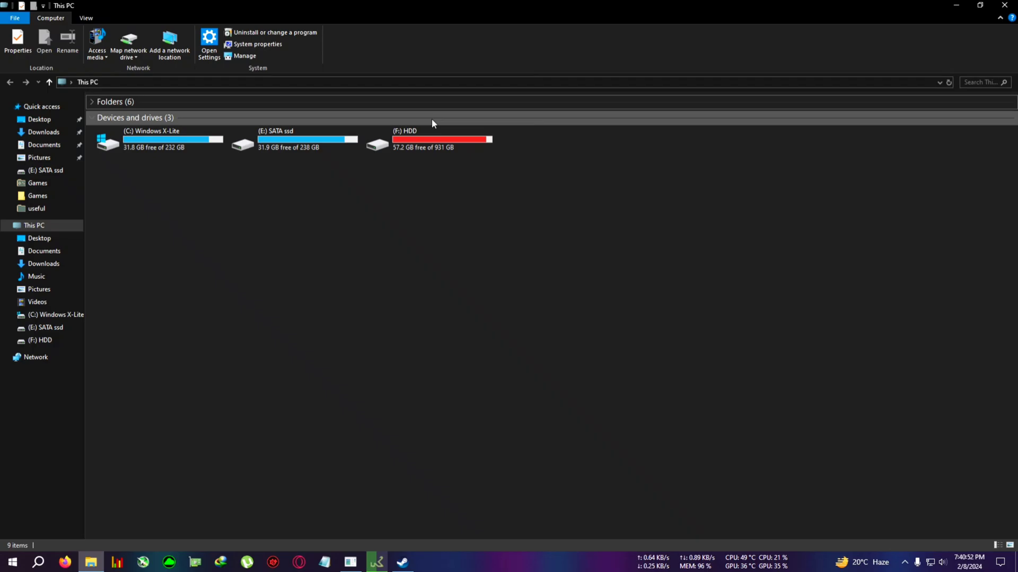
pyautogui.click(1004, 5)
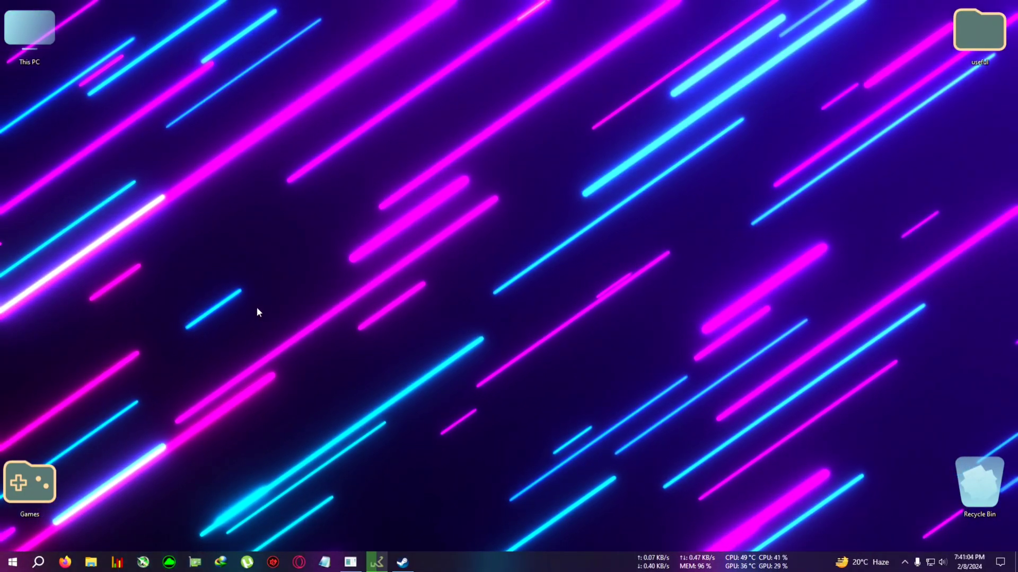
pyautogui.rightClick(218, 230)
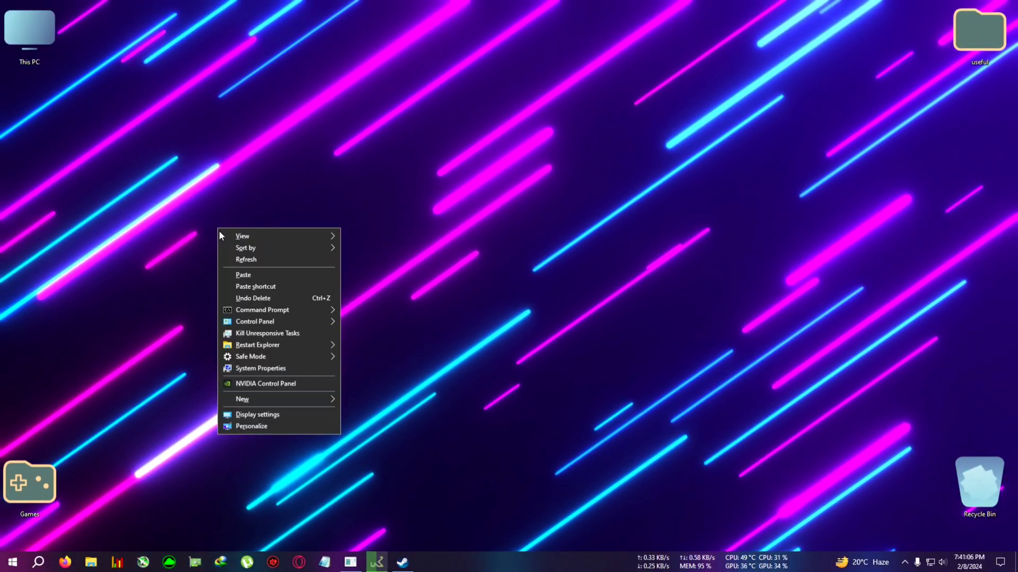
pyautogui.click(268, 259)
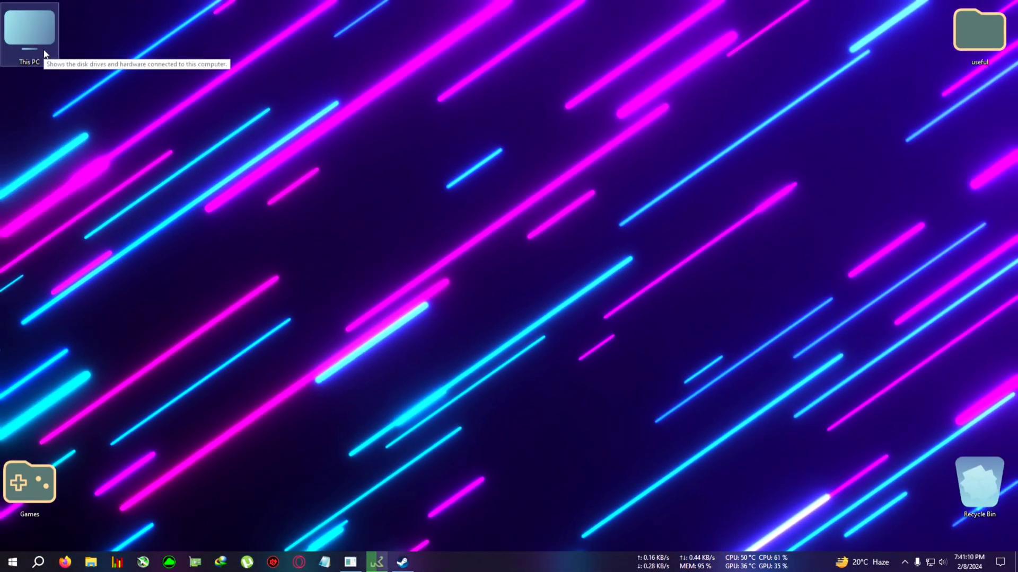
# Open the About page through This PC's Properties
pyautogui.click(43, 42)
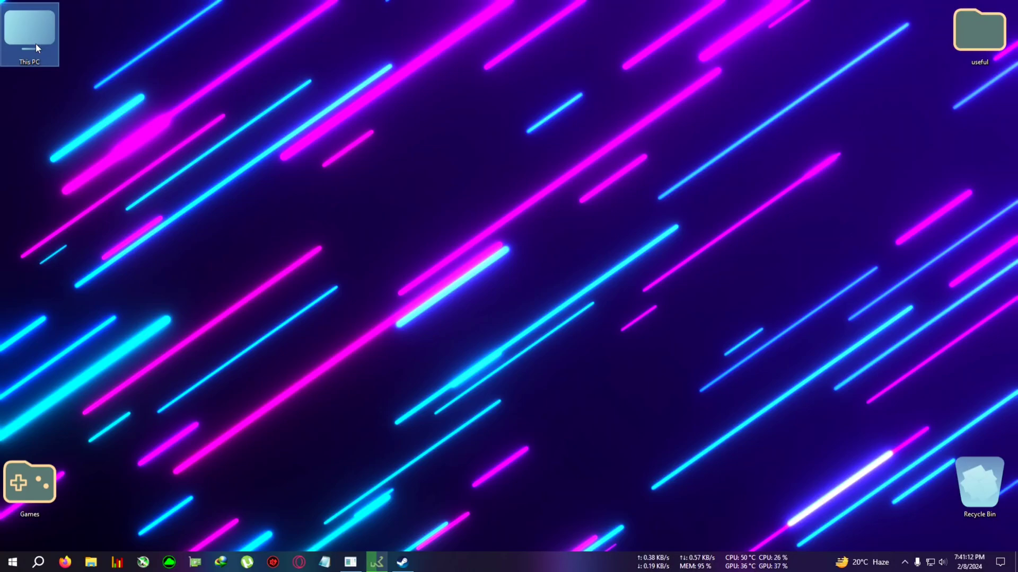
pyautogui.rightClick(32, 45)
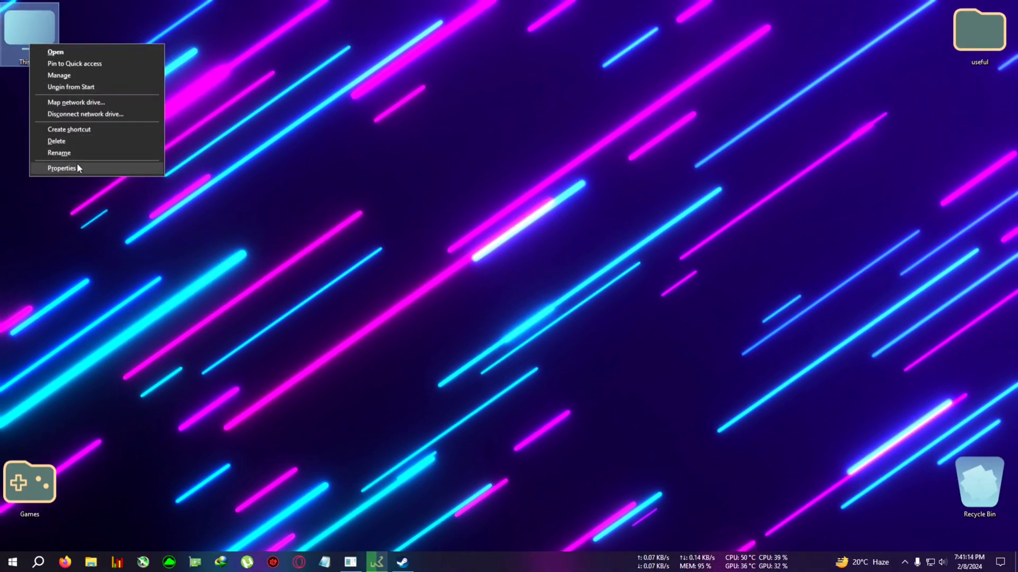
pyautogui.click(77, 169)
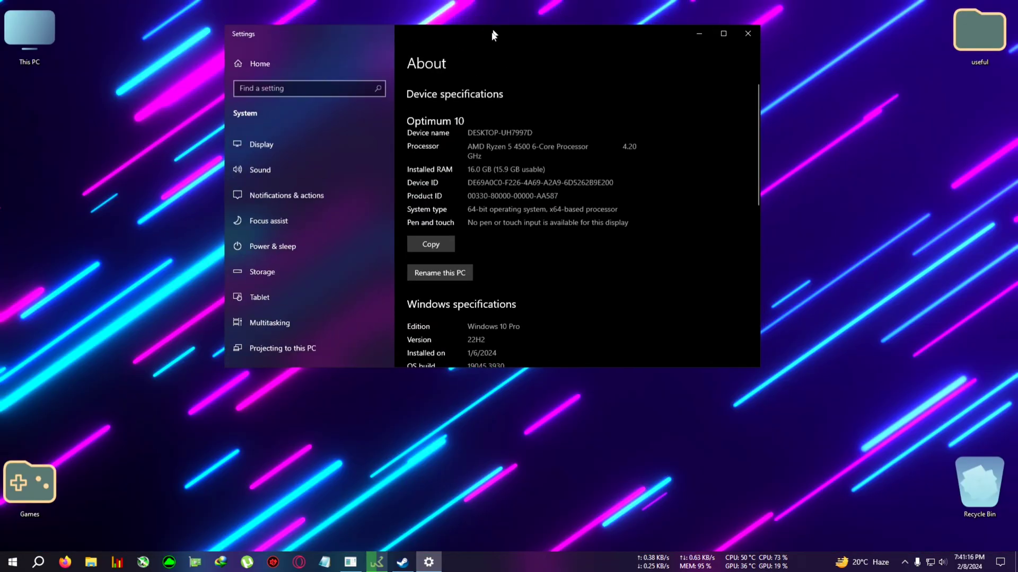
# Maximize the Settings window and launch Advanced system settings
pyautogui.moveTo(493, 35); pyautogui.dragTo(368, 48)
pyautogui.scroll(-6, 528, 193)
pyautogui.click(595, 46)
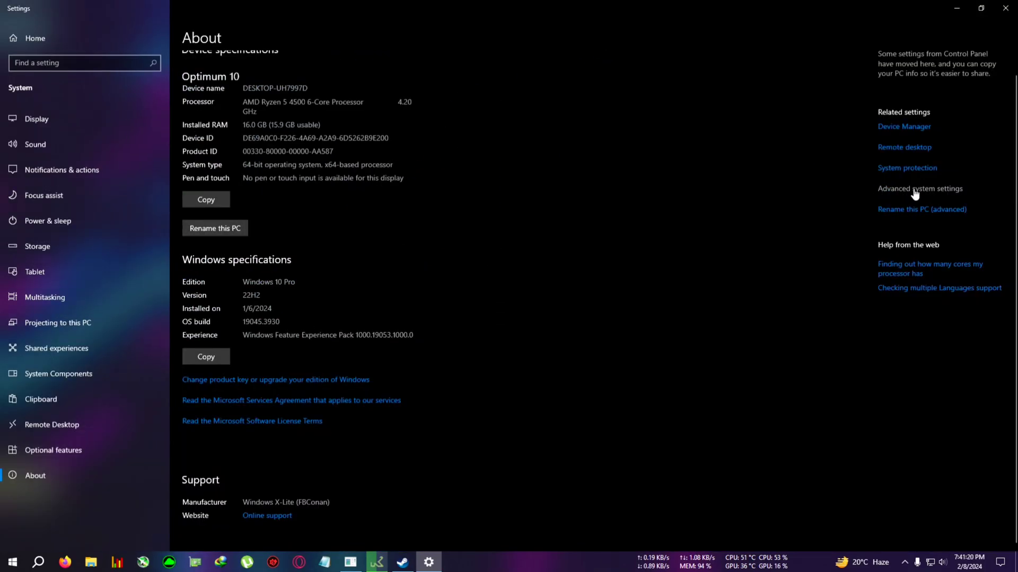
pyautogui.click(915, 190)
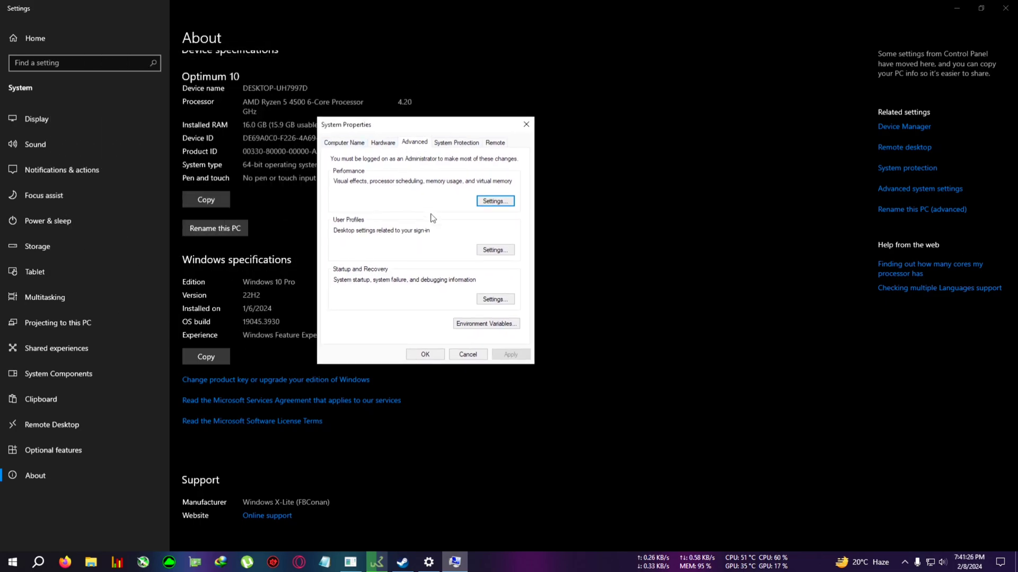
# Open Performance Options and show its Advanced tab with the 14848 MB paging file total
pyautogui.click(494, 202)
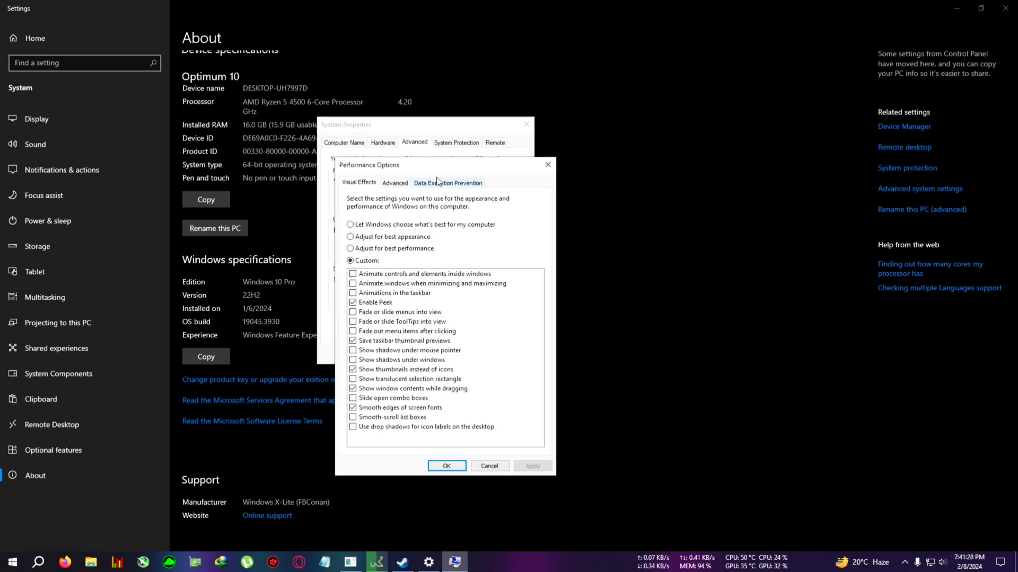
pyautogui.moveTo(437, 171); pyautogui.dragTo(371, 168)
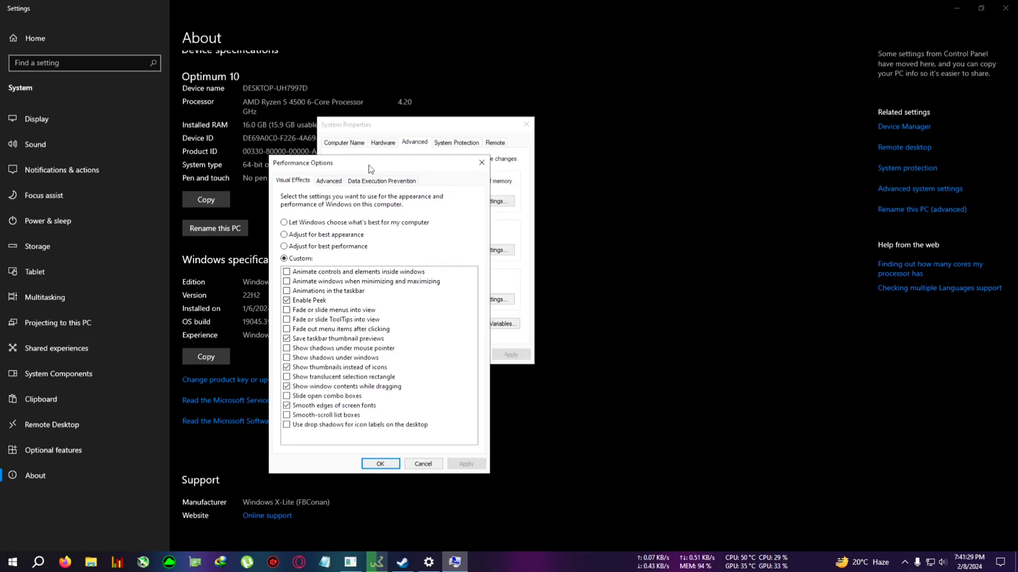
pyautogui.click(329, 182)
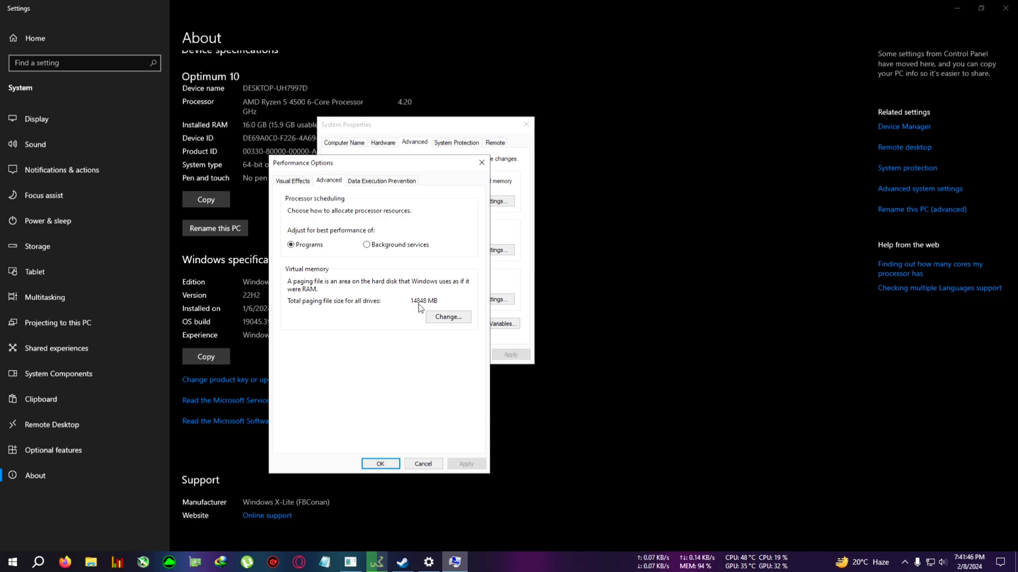
# Launch Task Manager from the taskbar and view Memory usage: 14.9 of 15.9 GB
pyautogui.rightClick(534, 556)
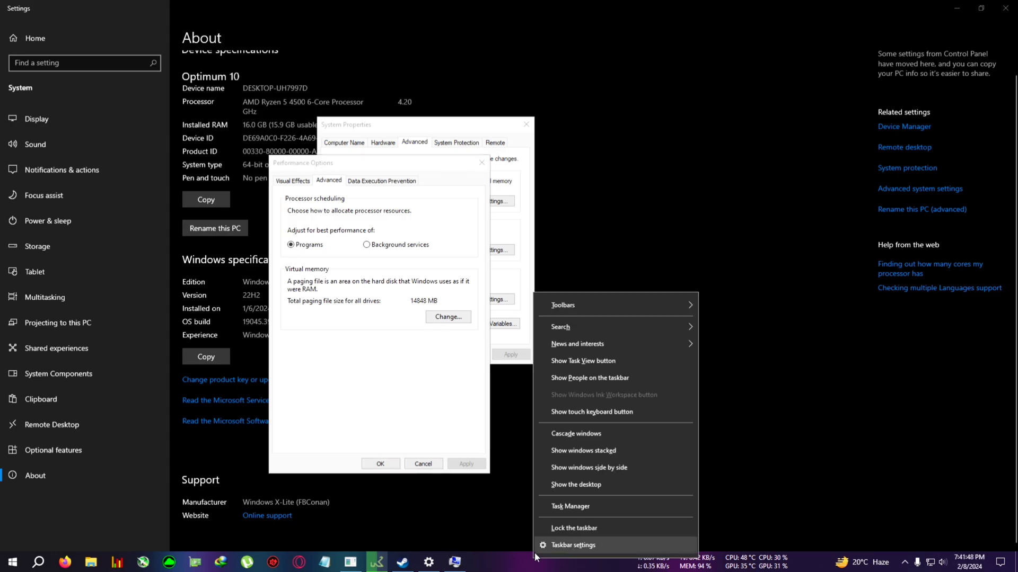
pyautogui.click(571, 506)
pyautogui.click(472, 227)
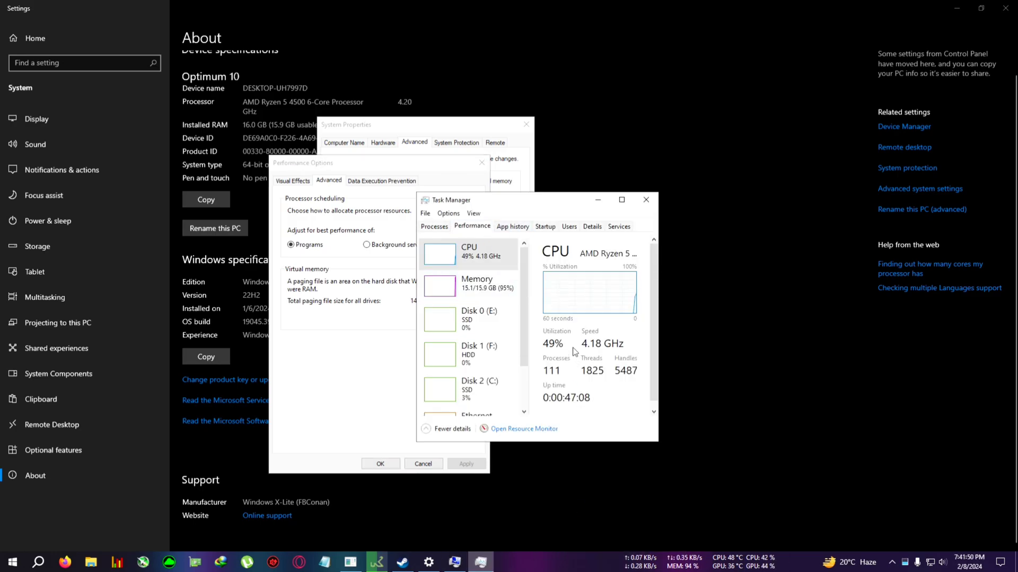
pyautogui.click(483, 298)
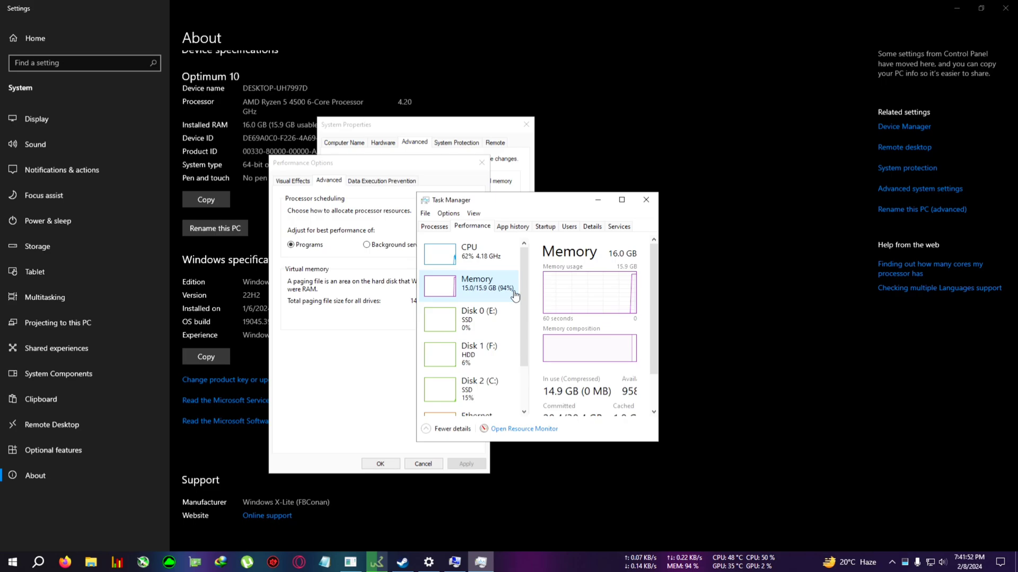
pyautogui.moveTo(477, 200); pyautogui.dragTo(530, 196)
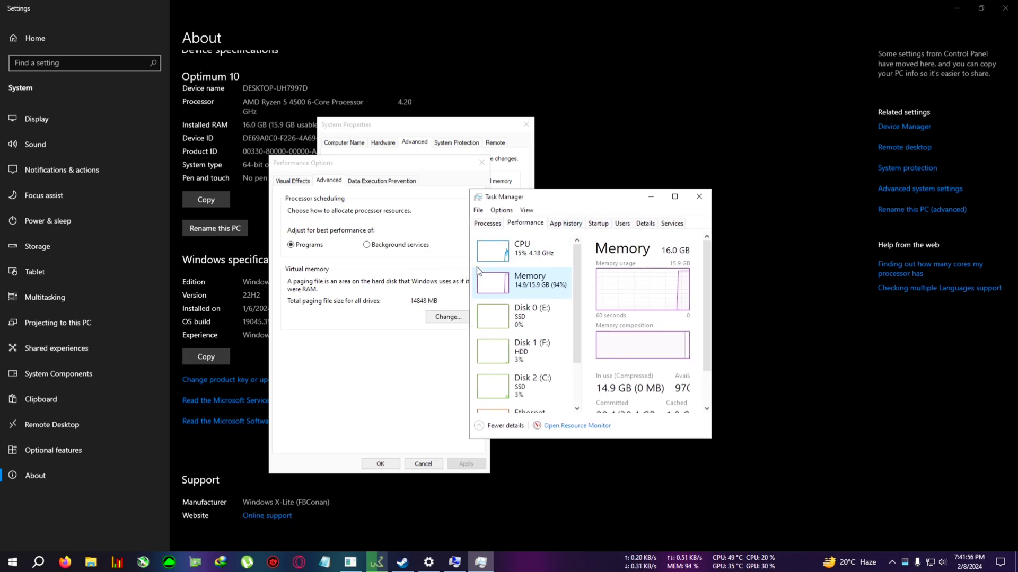
pyautogui.moveTo(540, 199); pyautogui.dragTo(579, 234)
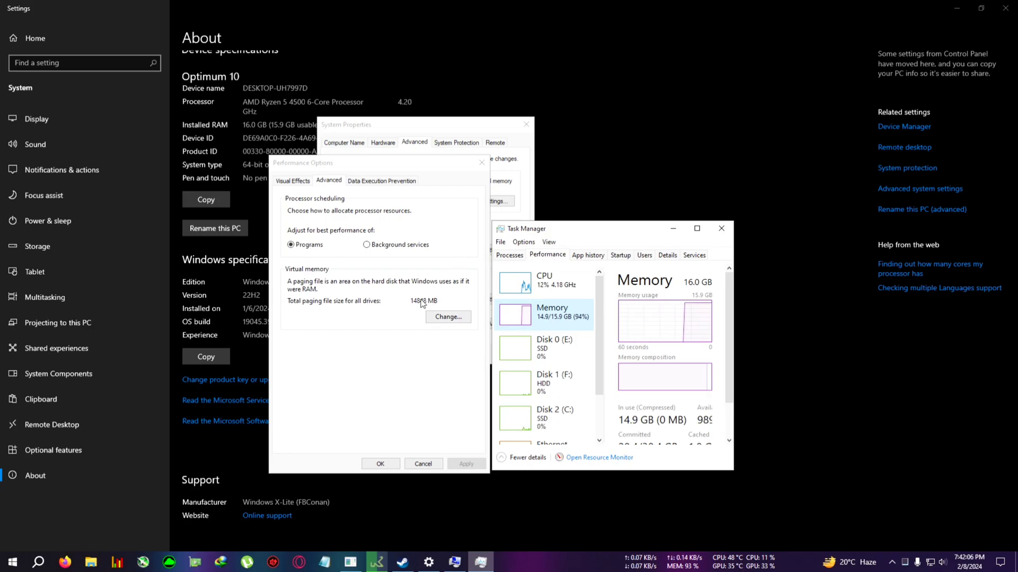
# Close Task Manager, open Virtual Memory, confirm with OK and acknowledge the restart warning
pyautogui.click(720, 228)
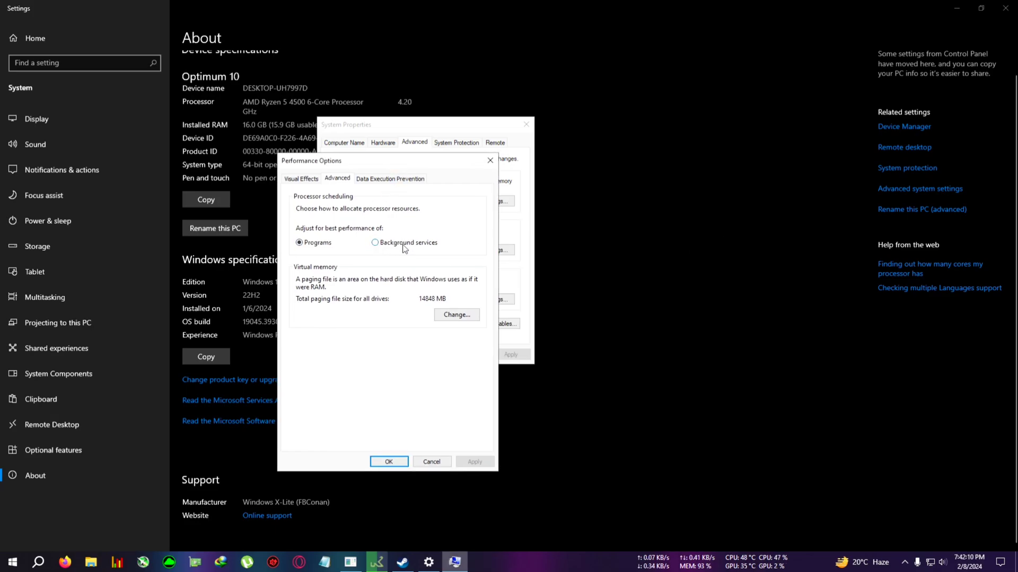
pyautogui.click(460, 315)
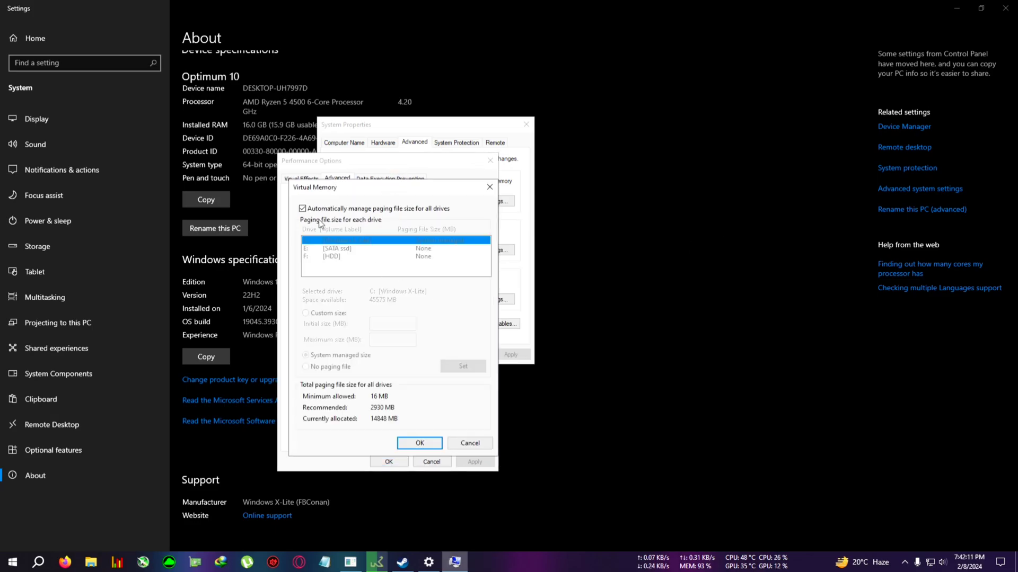
pyautogui.click(428, 444)
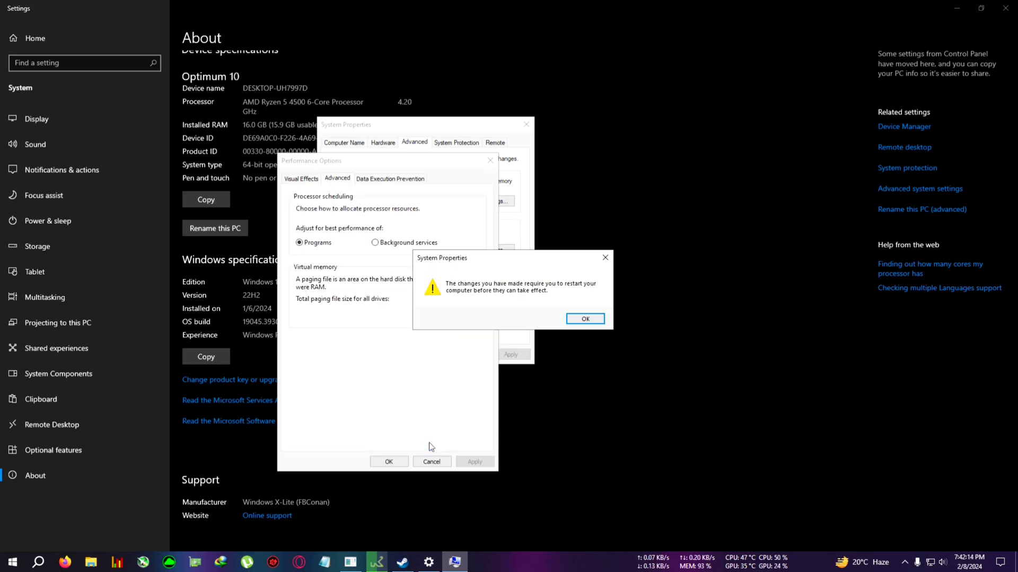
pyautogui.click(585, 320)
# Reopen the Virtual Memory dialog a few times without changes and move it right
pyautogui.click(455, 316)
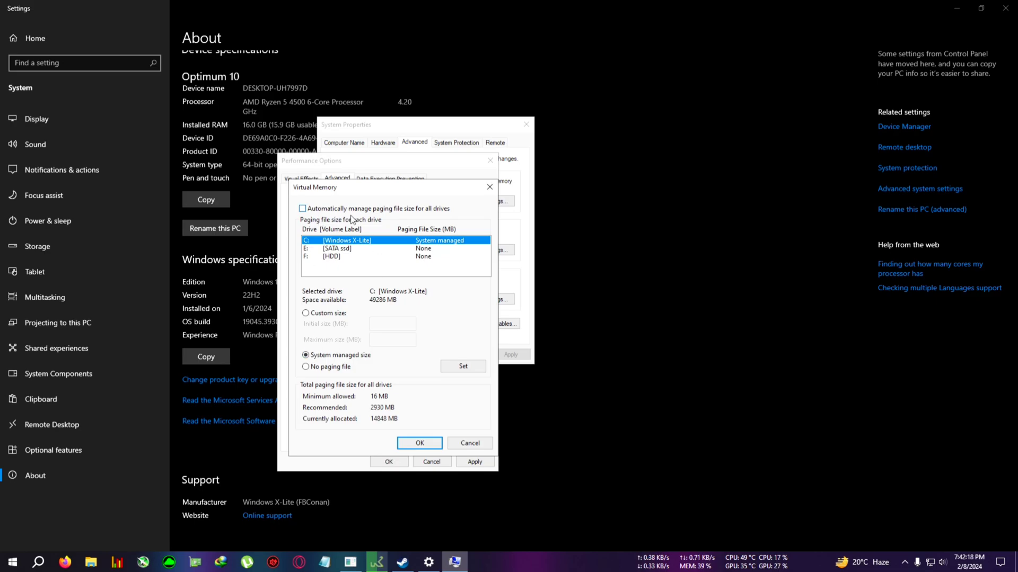
pyautogui.moveTo(397, 190); pyautogui.dragTo(463, 214)
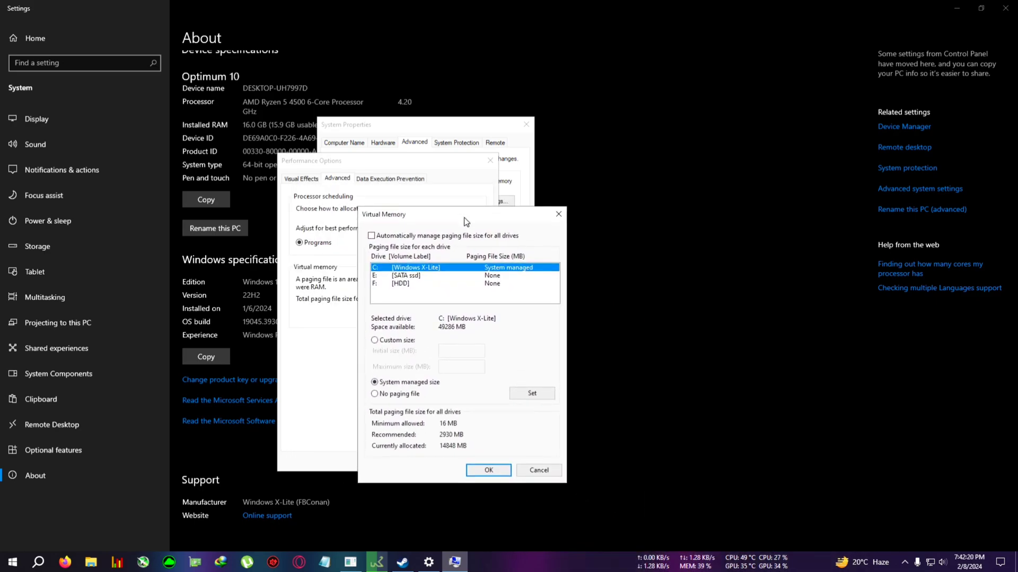
pyautogui.click(485, 468)
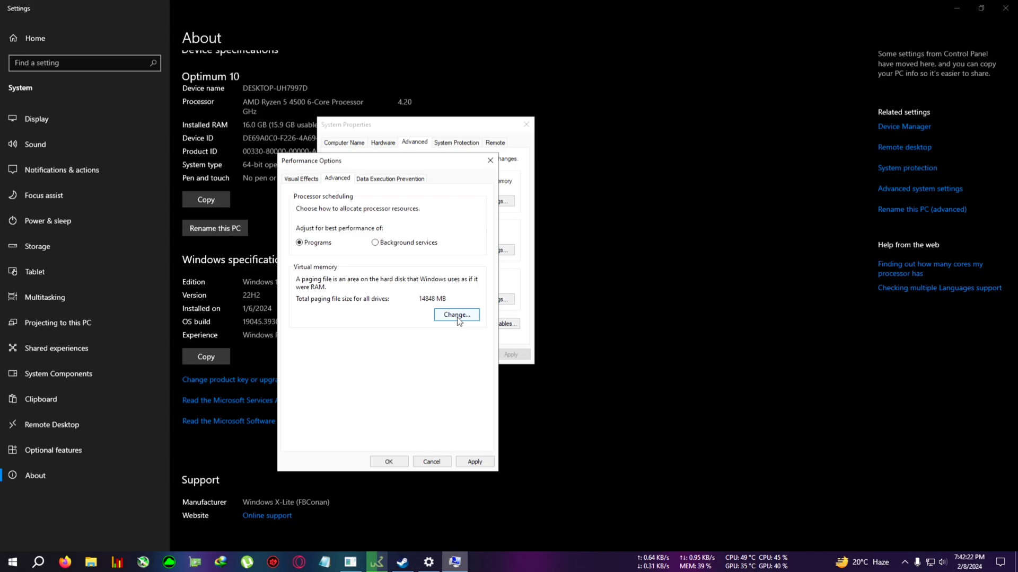
pyautogui.click(464, 316)
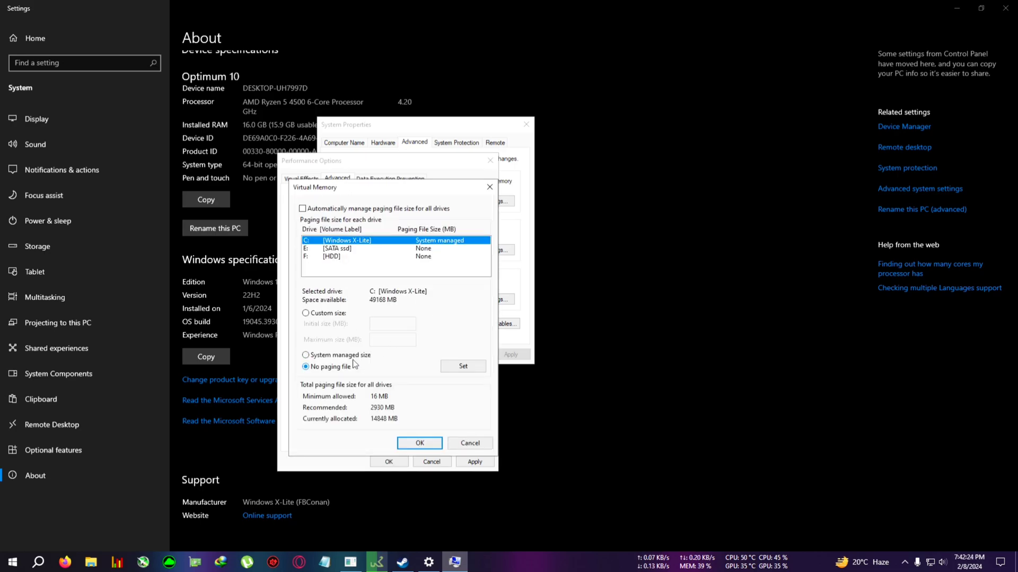
pyautogui.click(489, 188)
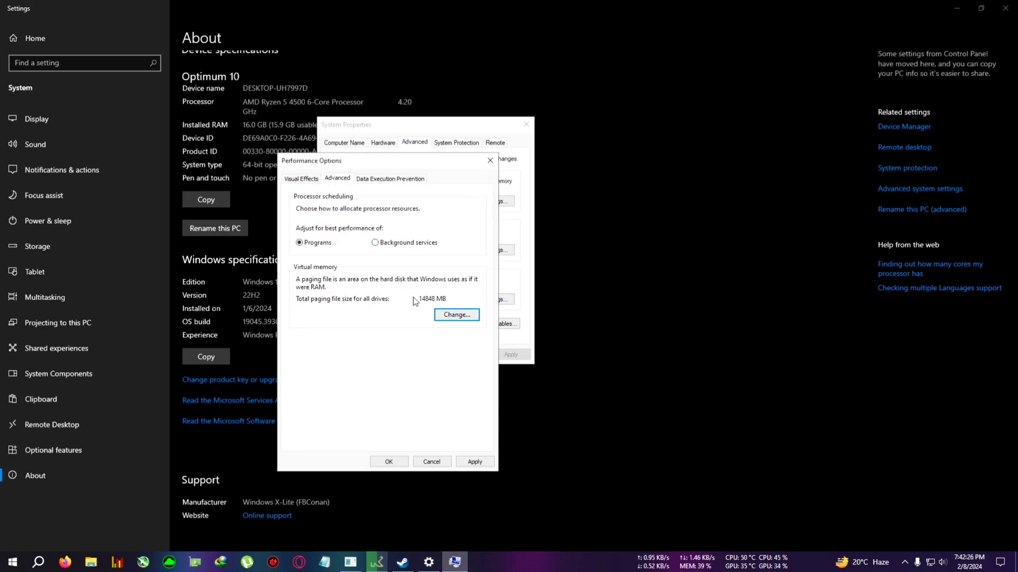
pyautogui.click(445, 316)
pyautogui.moveTo(393, 196); pyautogui.dragTo(632, 180)
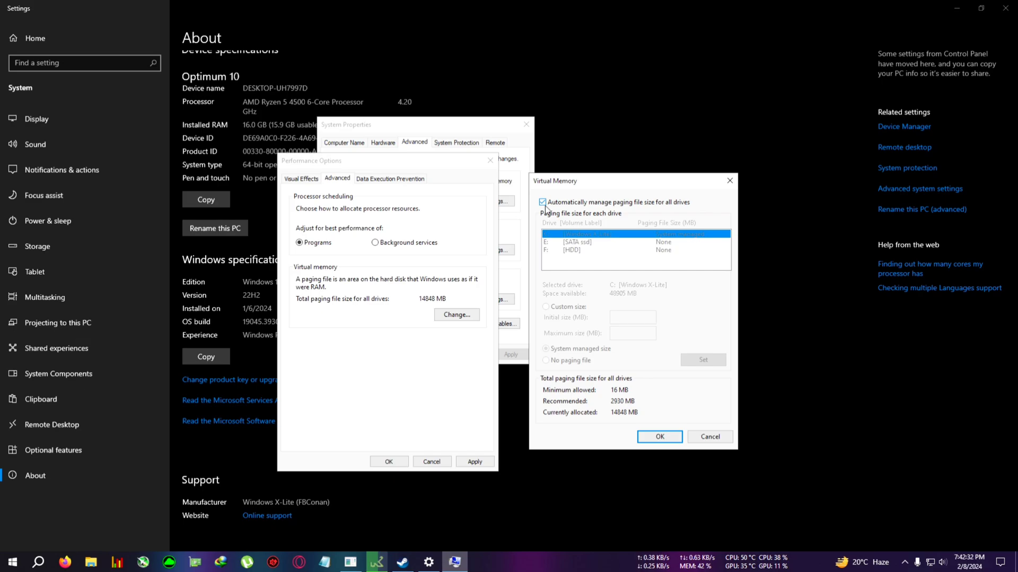
# Turn off automatic paging file management and select drive C: after checking E: and F:
pyautogui.moveTo(581, 183); pyautogui.dragTo(612, 183)
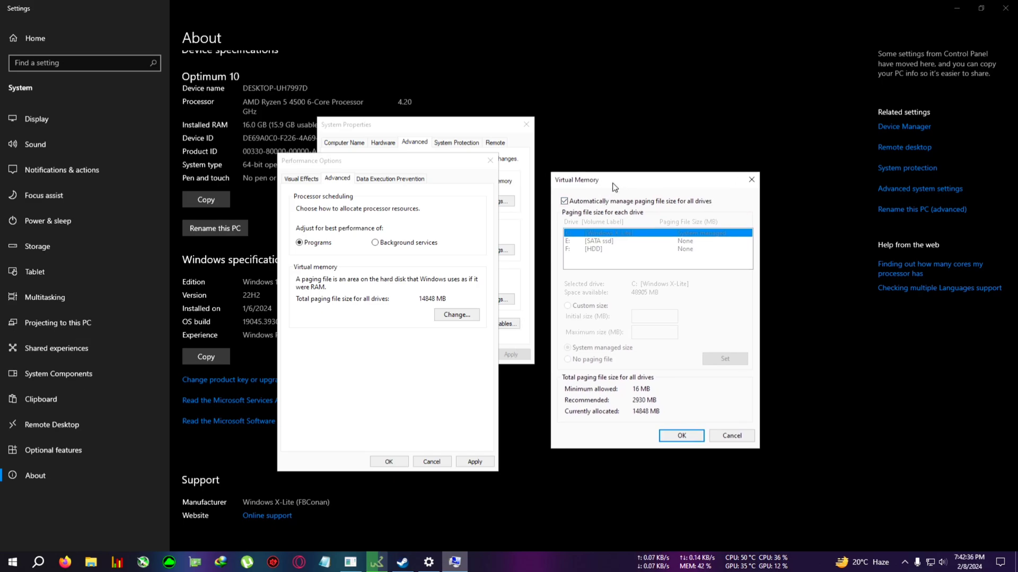
pyautogui.click(564, 201)
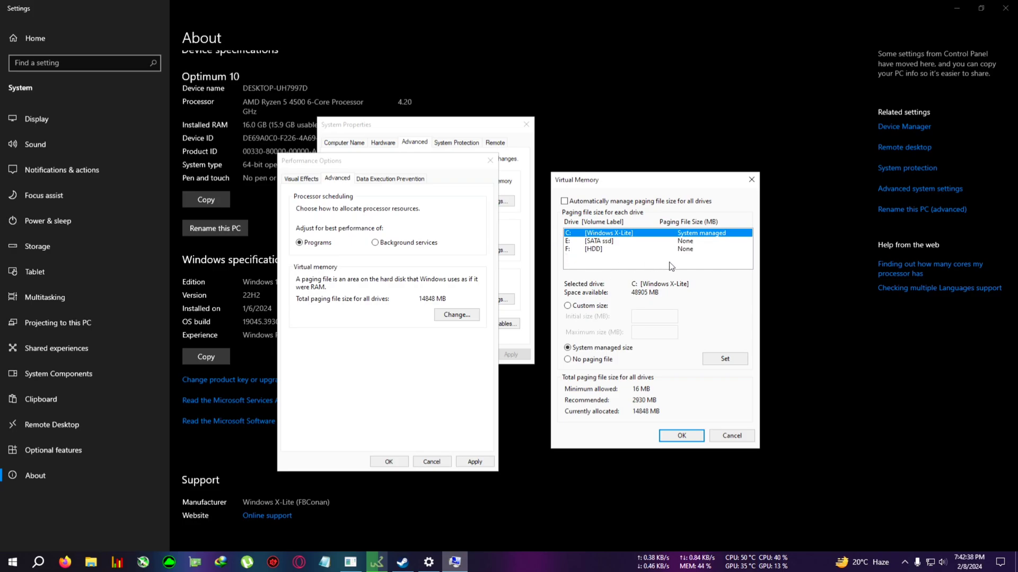
pyautogui.click(602, 241)
pyautogui.click(609, 249)
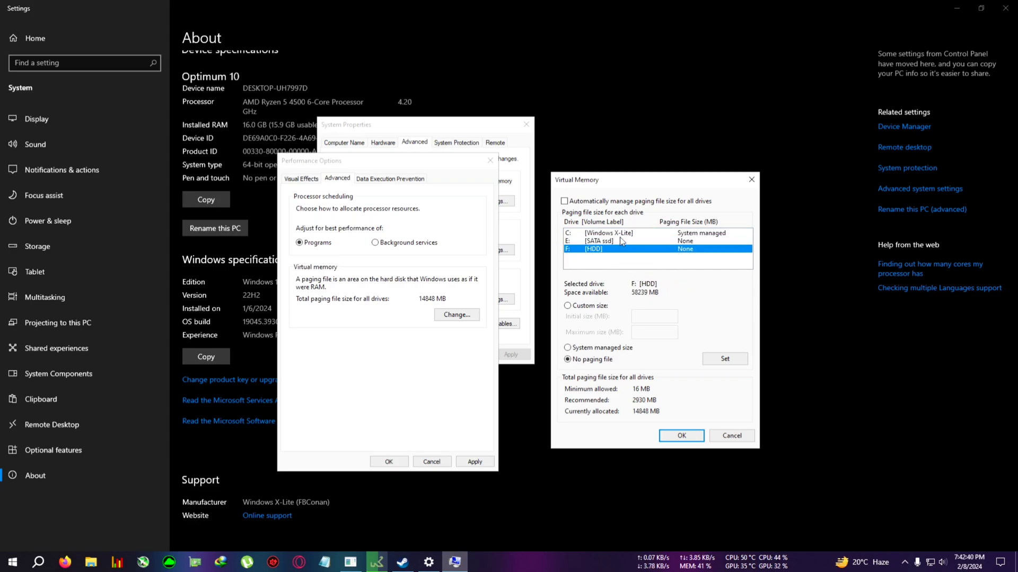
pyautogui.click(619, 241)
pyautogui.click(624, 233)
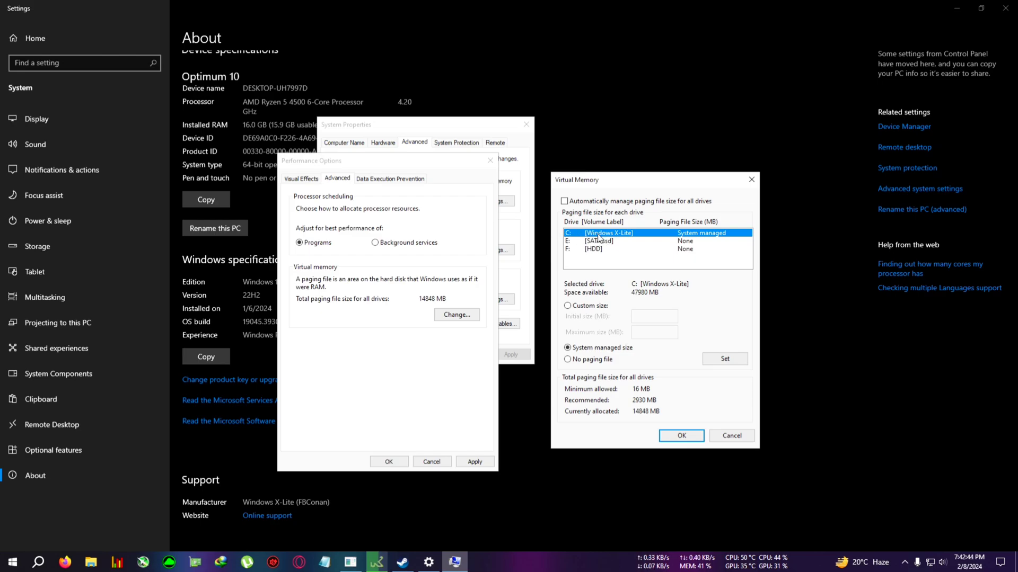
pyautogui.click(604, 243)
pyautogui.click(635, 234)
pyautogui.click(635, 236)
# Choose Custom size for drive C: instead of System managed size
pyautogui.click(579, 308)
pyautogui.click(587, 350)
pyautogui.click(612, 242)
pyautogui.click(598, 234)
pyautogui.click(575, 310)
pyautogui.moveTo(629, 183); pyautogui.dragTo(539, 183)
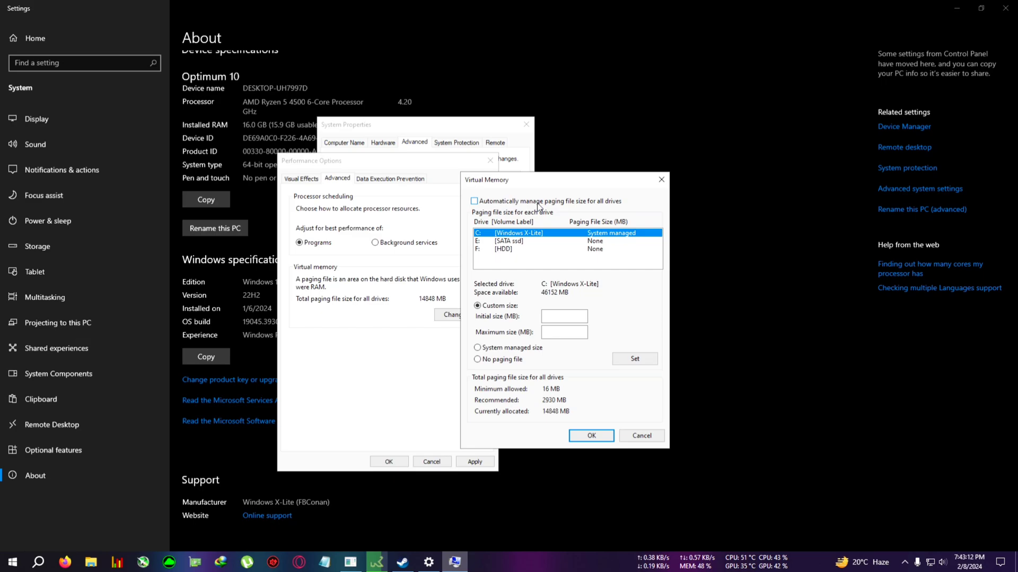
# Open Calculator via 'cal' search beside the Virtual Memory dialog and start computing 8 × 1024
pyautogui.click(570, 317)
pyautogui.moveTo(548, 182); pyautogui.dragTo(587, 177)
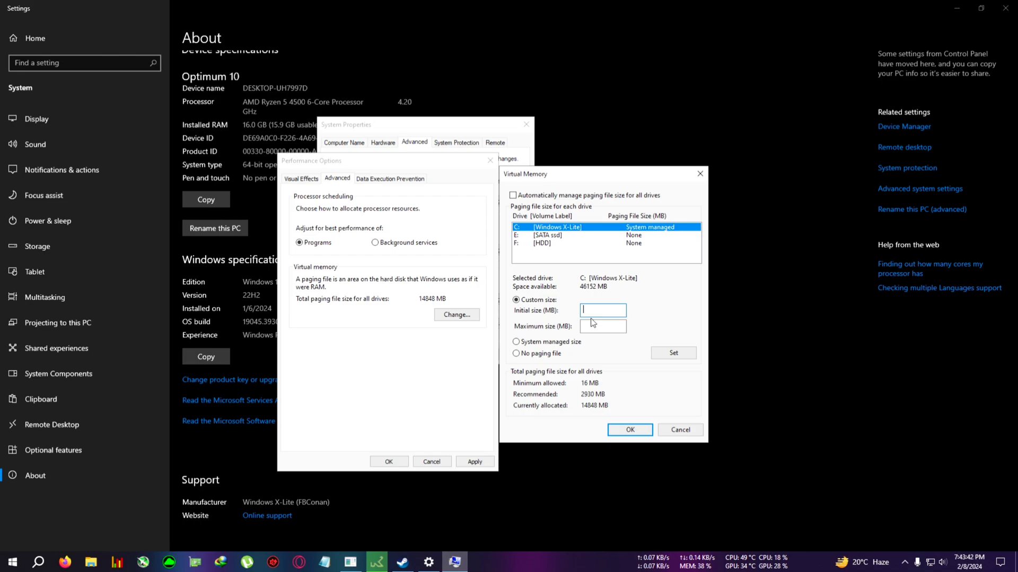
pyautogui.press('super')
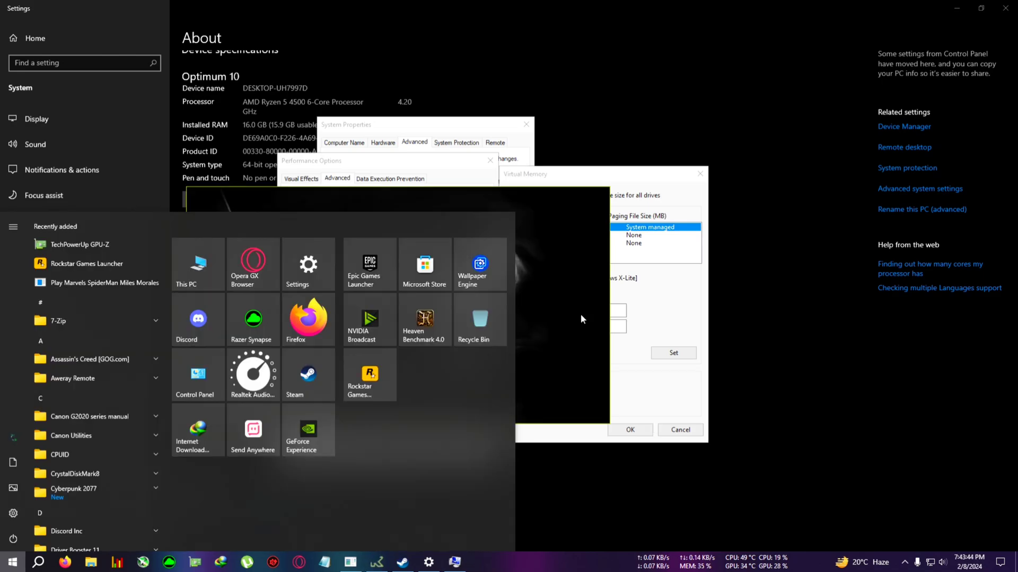
pyautogui.write('cal')
pyautogui.click(113, 274)
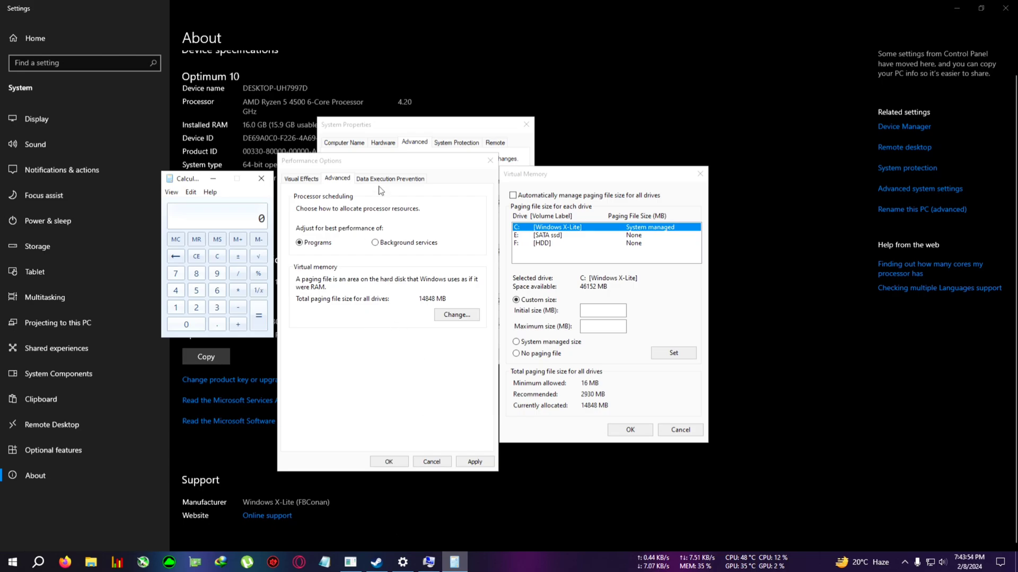
pyautogui.hotkey('alt', 'Tab')
pyautogui.moveTo(200, 181); pyautogui.dragTo(118, 188)
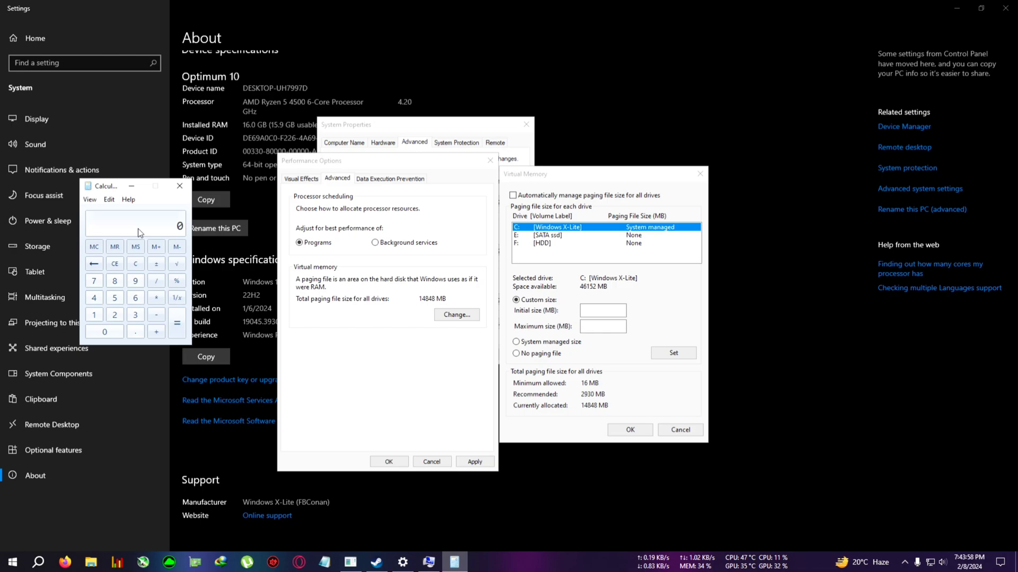
pyautogui.write('8 * 10')
# Calculate 8192 and enter it as drive C:'s Initial size
pyautogui.click(115, 316)
pyautogui.click(94, 299)
pyautogui.click(176, 324)
pyautogui.click(590, 312)
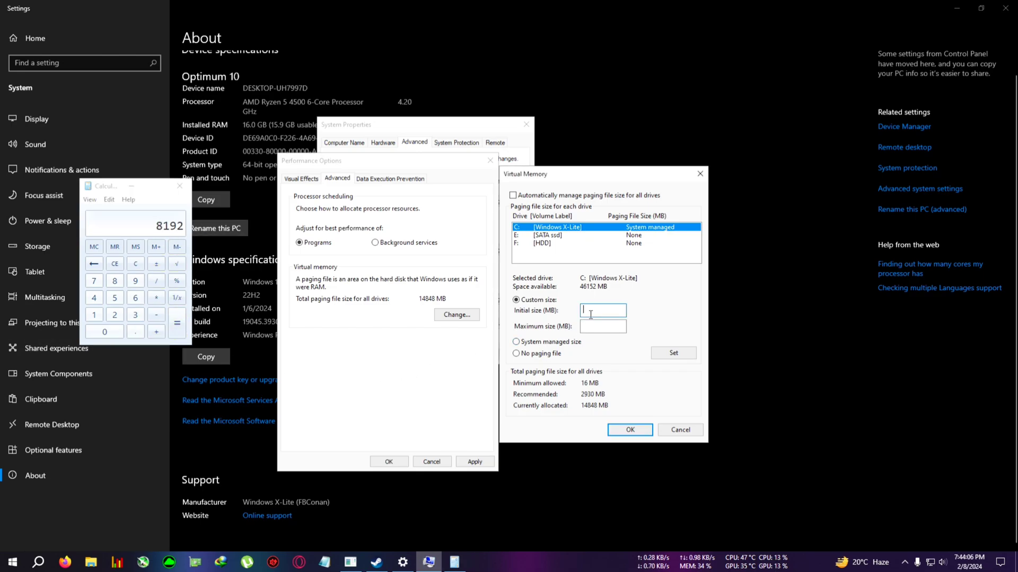
pyautogui.write('819')
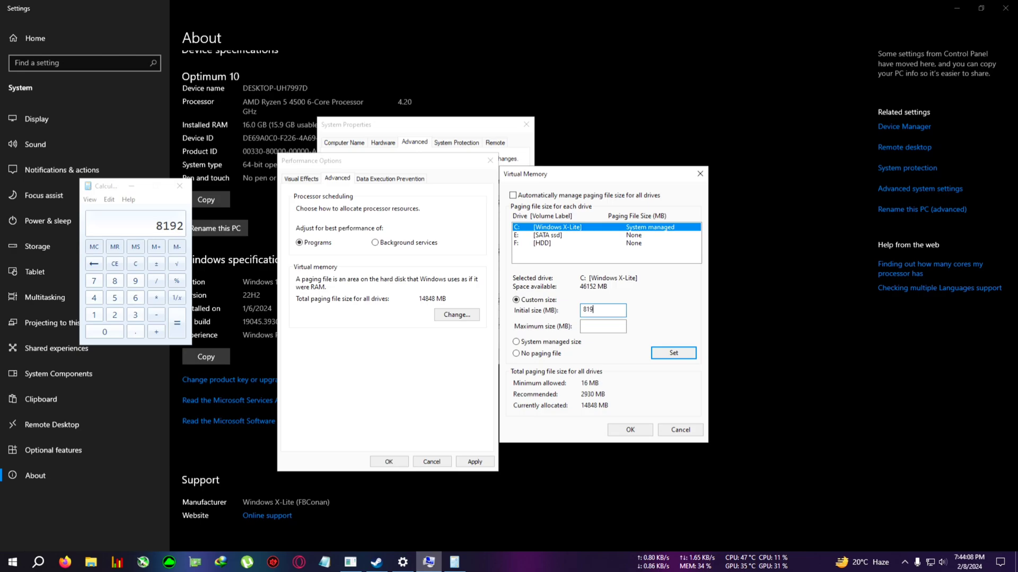
pyautogui.write('2')
pyautogui.click(609, 327)
# Compute 12 × 1024 = 12288 in Calculator, correcting mistyped digits
pyautogui.click(99, 259)
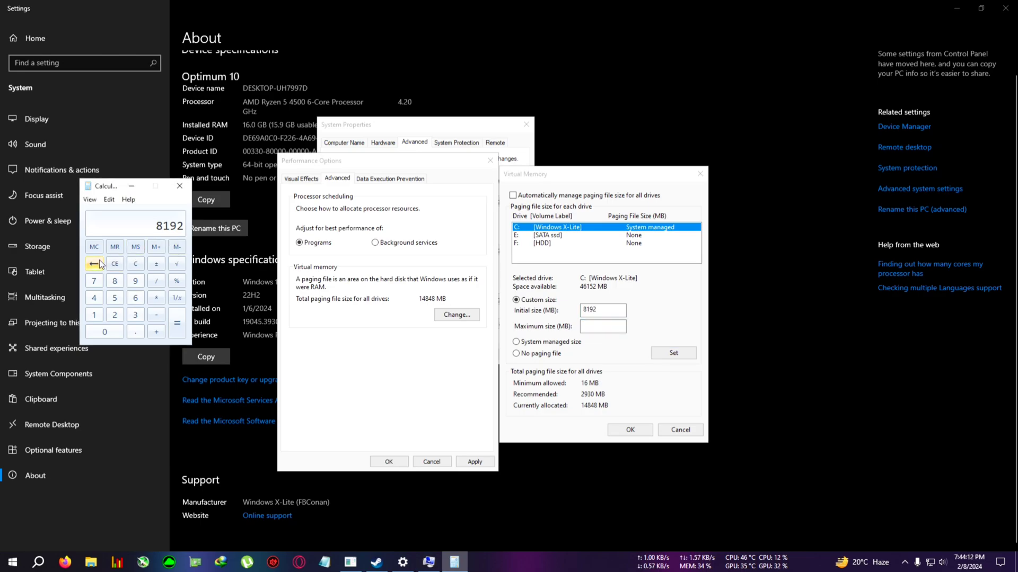
pyautogui.click(105, 332)
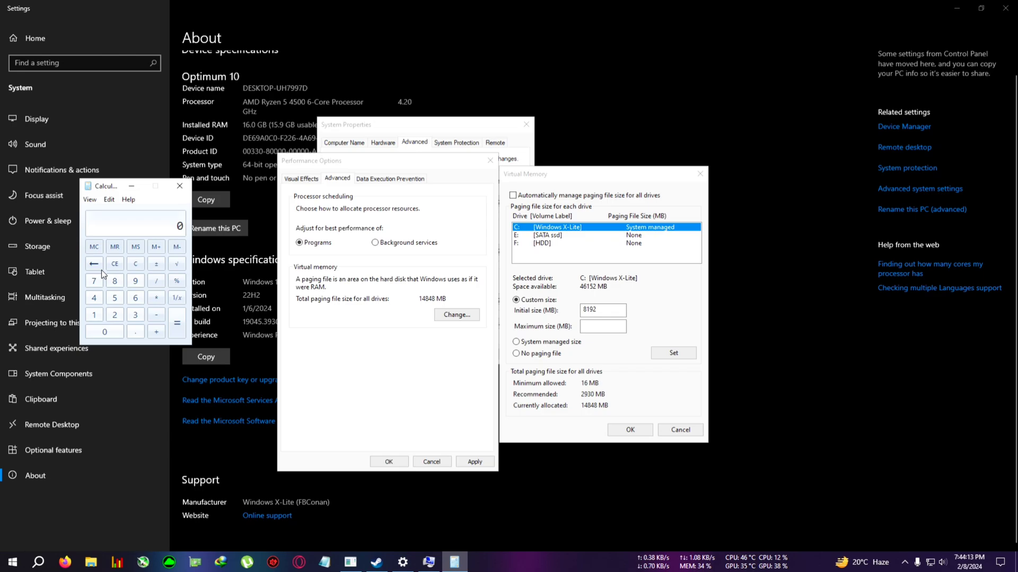
pyautogui.click(94, 315)
pyautogui.click(113, 316)
pyautogui.click(93, 314)
pyautogui.click(105, 331)
pyautogui.click(114, 315)
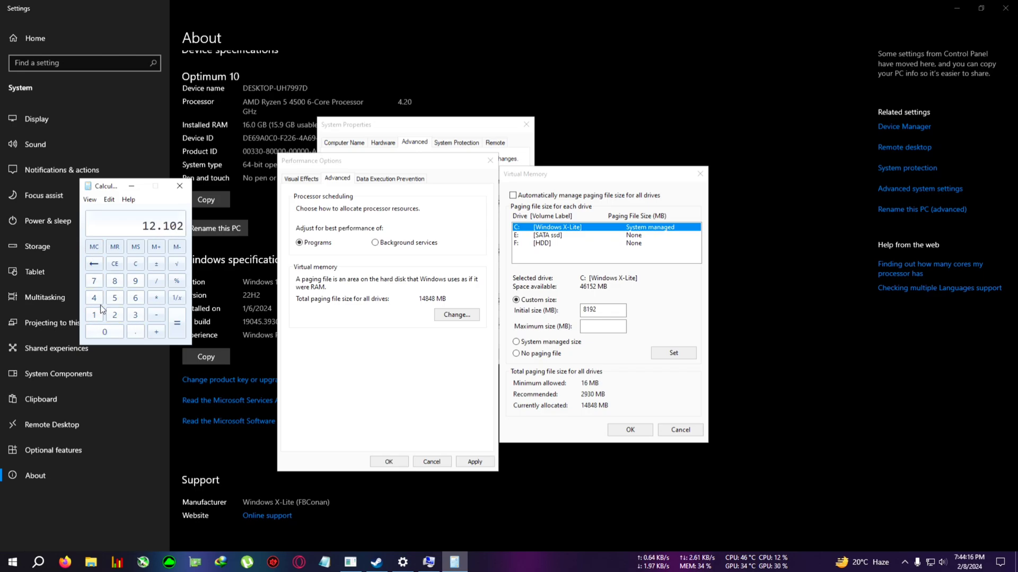
pyautogui.click(94, 298)
pyautogui.click(93, 263)
pyautogui.click(94, 263)
pyautogui.click(94, 264)
pyautogui.click(94, 264)
pyautogui.click(94, 264)
pyautogui.click(105, 332)
pyautogui.click(114, 314)
pyautogui.click(94, 298)
pyautogui.click(177, 323)
# Enter 12288 as the Maximum size and Set the 8192–12288 MB paging file for C:
pyautogui.click(596, 327)
pyautogui.write('12288')
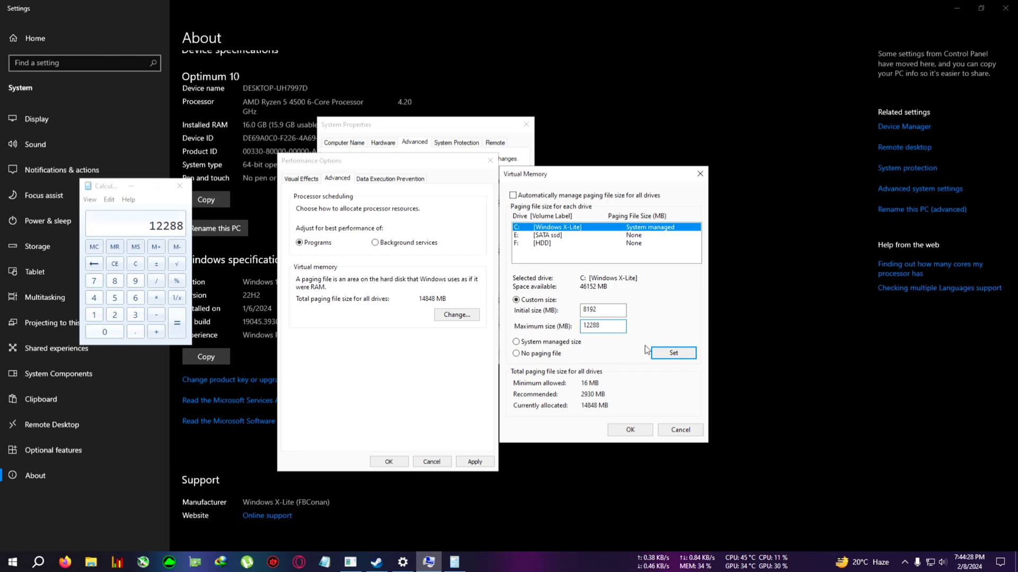
pyautogui.click(674, 354)
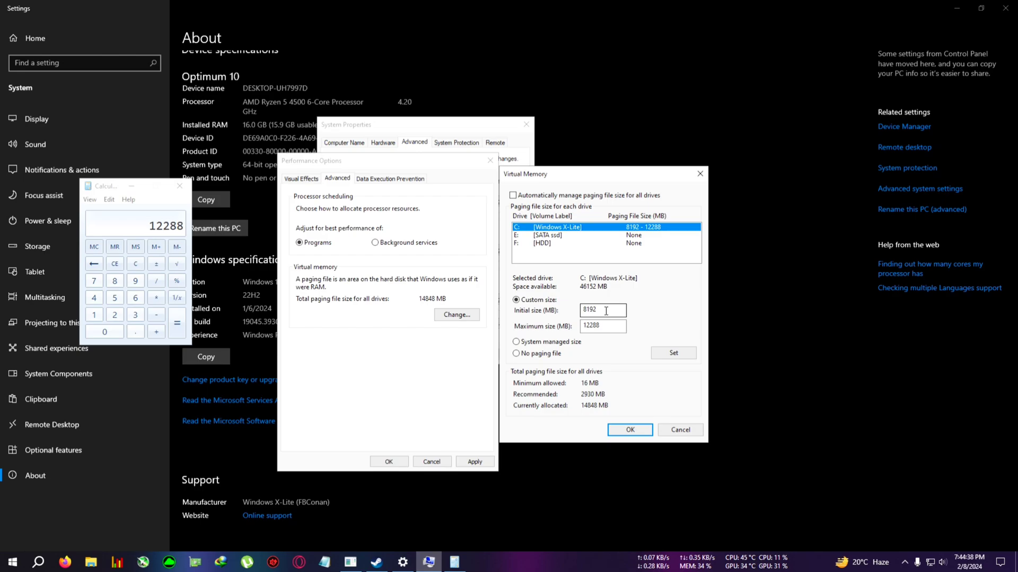
pyautogui.click(585, 327)
pyautogui.moveTo(586, 176); pyautogui.dragTo(594, 199)
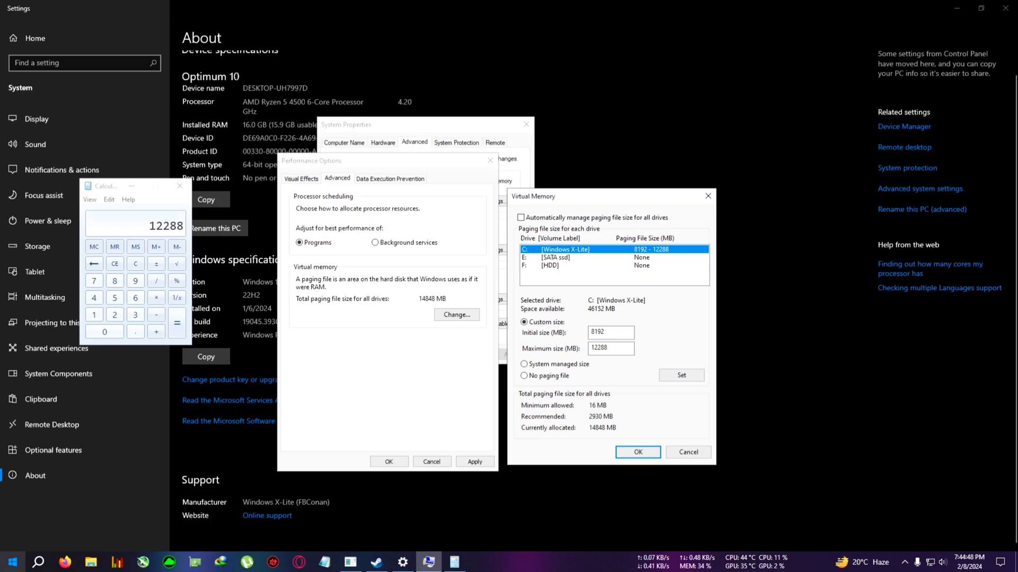
# Open File Explorer on This PC beside Virtual Memory to check free space on C:, E: and F:
pyautogui.press('super')
pyautogui.press('super+e')
pyautogui.click(180, 150)
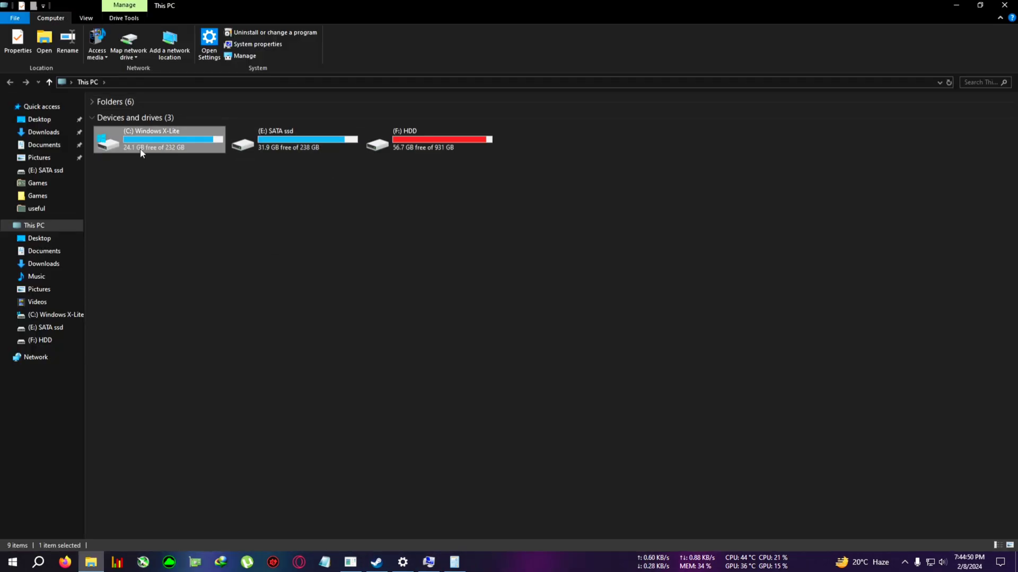
pyautogui.press('super+Down')
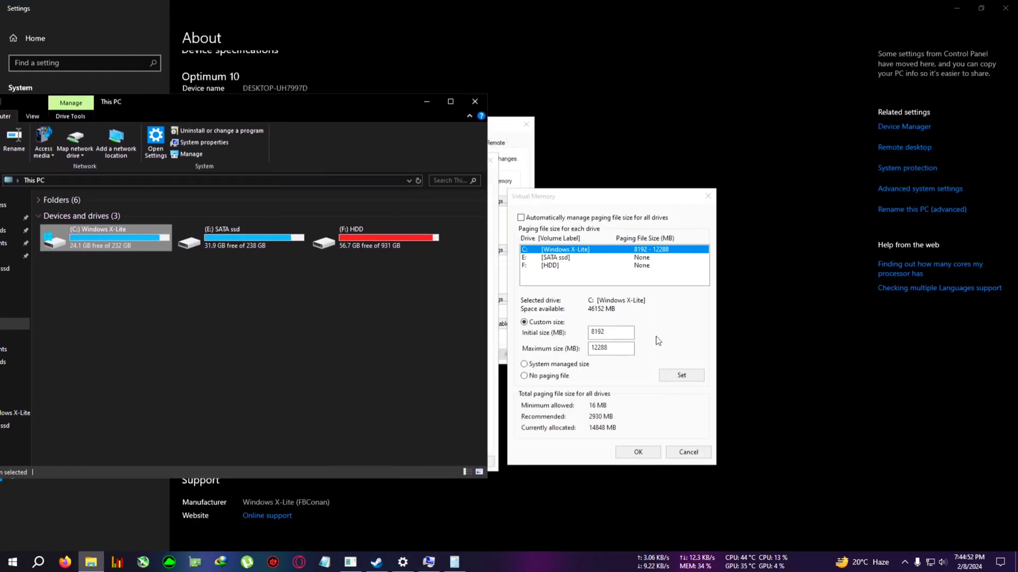
pyautogui.moveTo(287, 112); pyautogui.dragTo(382, 113)
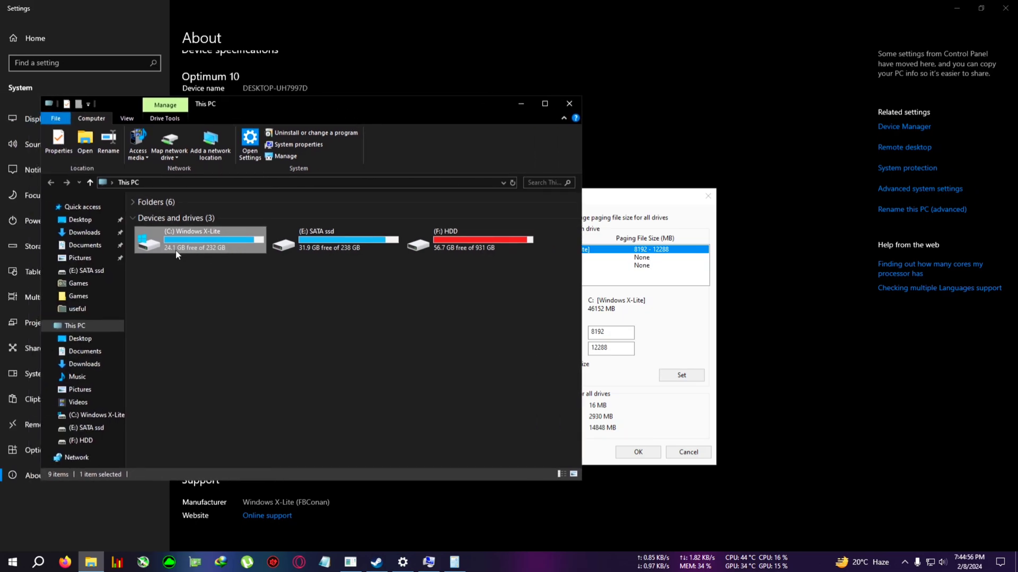
pyautogui.click(696, 362)
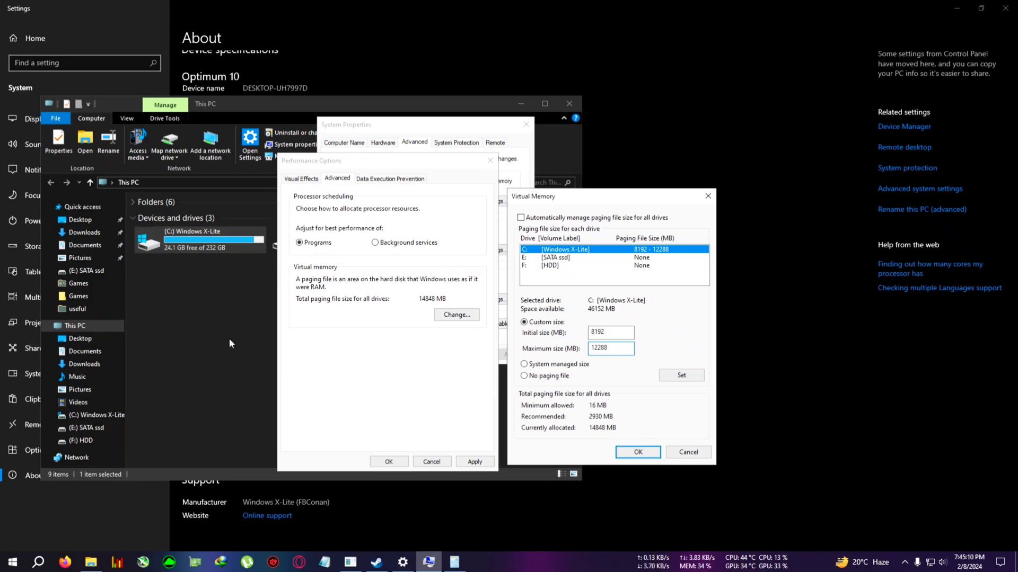
# Set the C: paging file, then confirm Virtual Memory, Performance Options and System Properties with Apply/OK
pyautogui.click(686, 380)
pyautogui.click(648, 454)
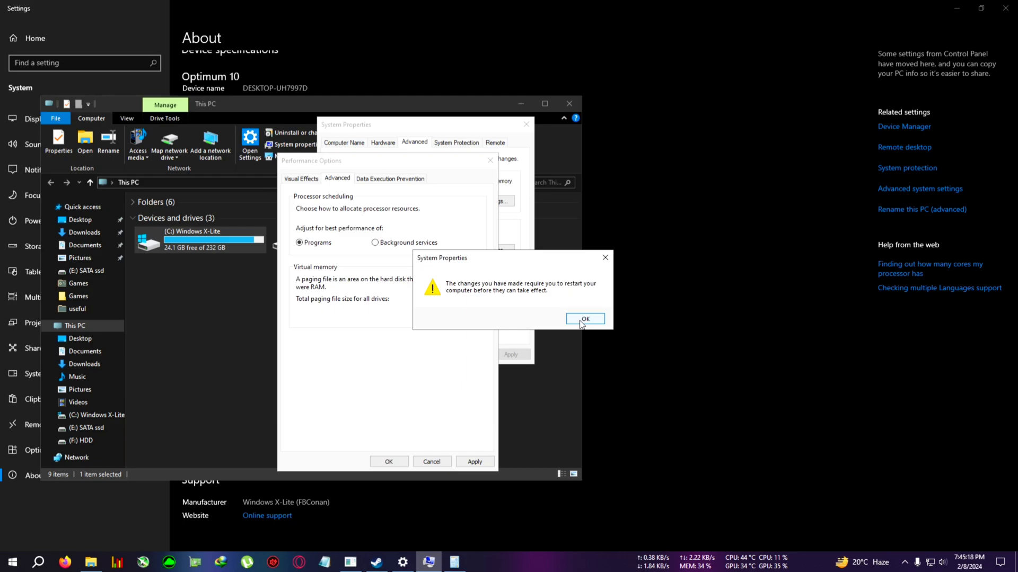
pyautogui.click(583, 319)
pyautogui.click(474, 462)
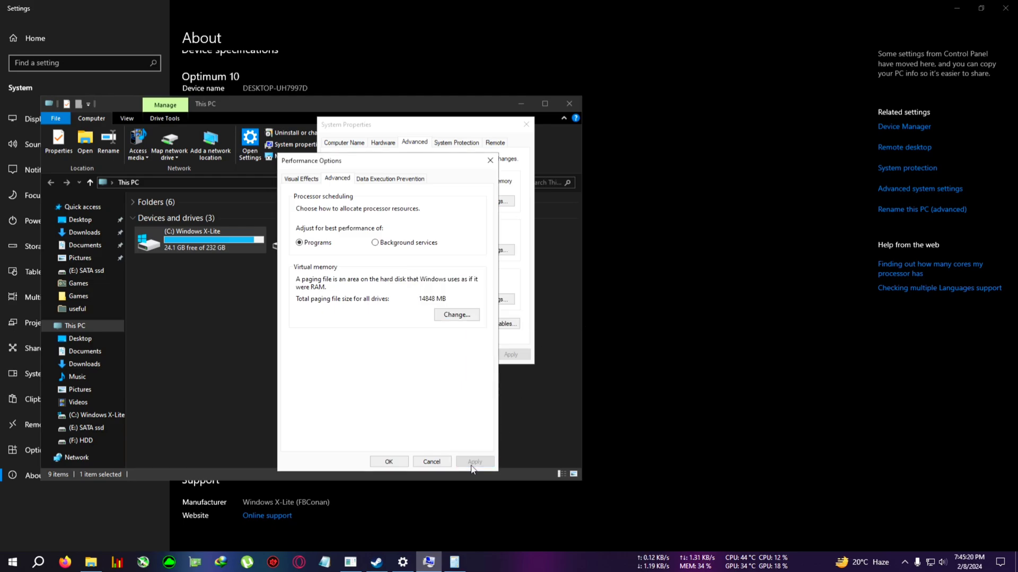
pyautogui.click(400, 463)
pyautogui.click(425, 357)
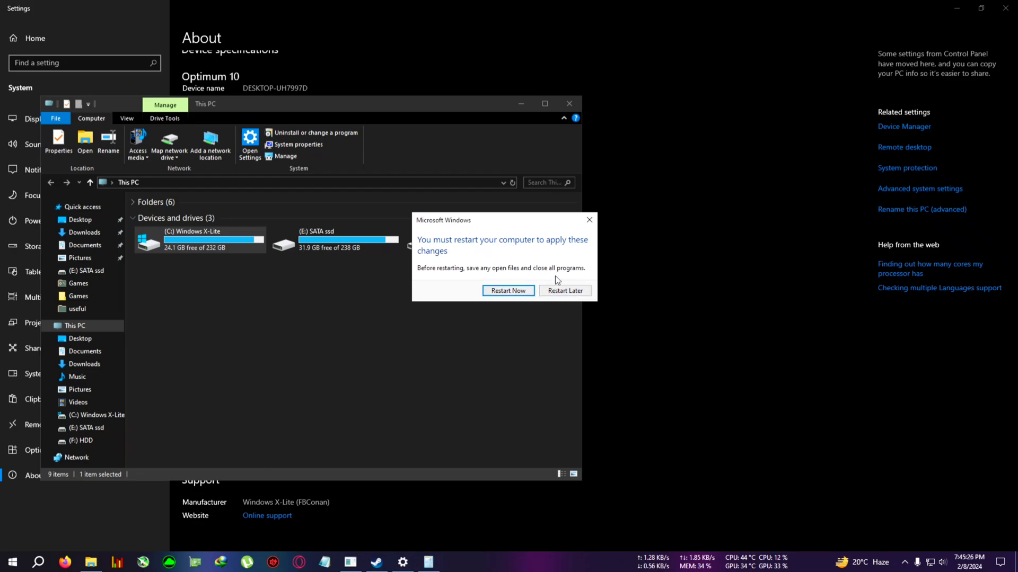
# Move the restart prompt aside and choose Restart Later
pyautogui.moveTo(508, 220); pyautogui.dragTo(588, 280)
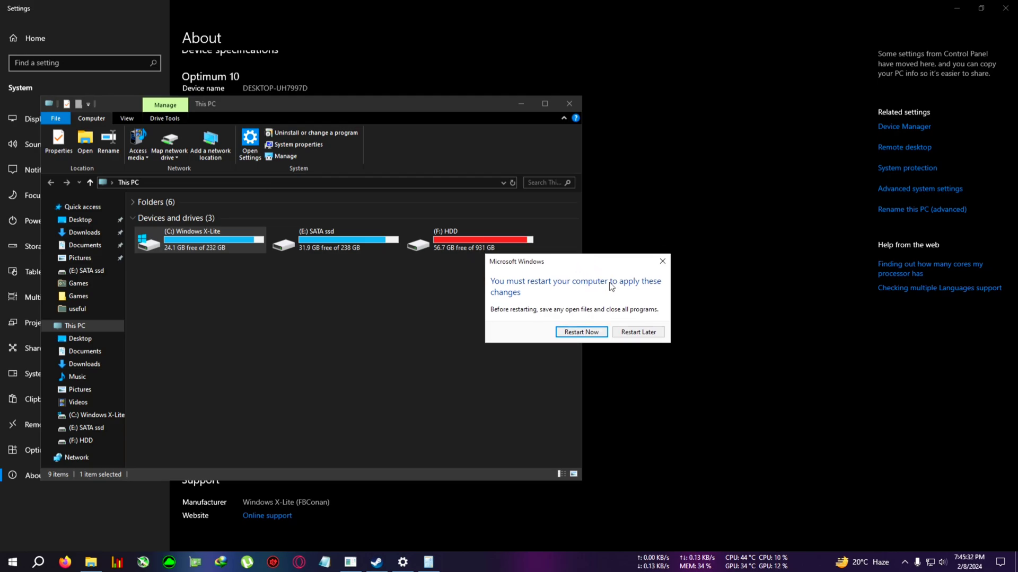
pyautogui.moveTo(595, 270); pyautogui.dragTo(574, 280)
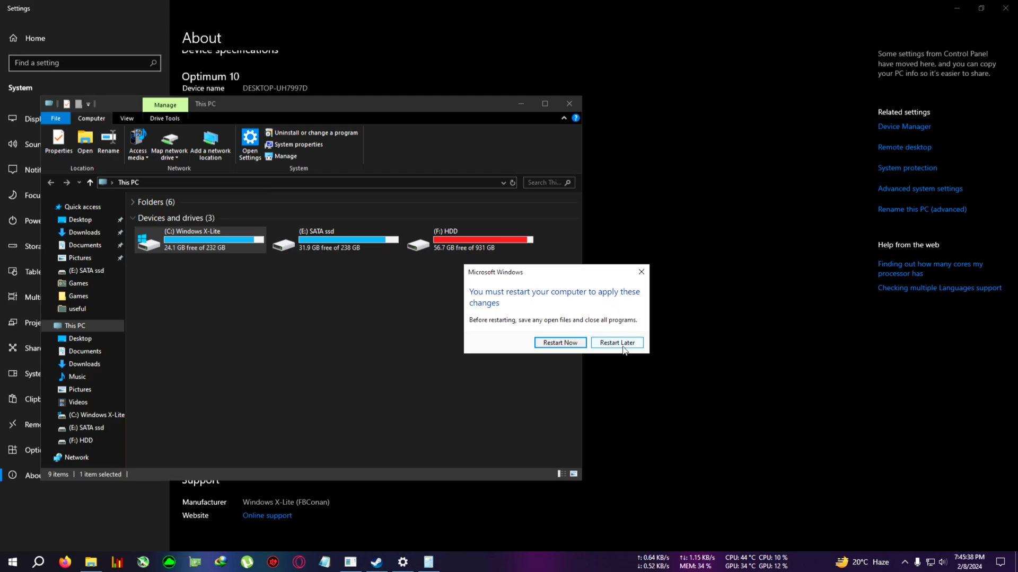
pyautogui.moveTo(576, 274); pyautogui.dragTo(566, 278)
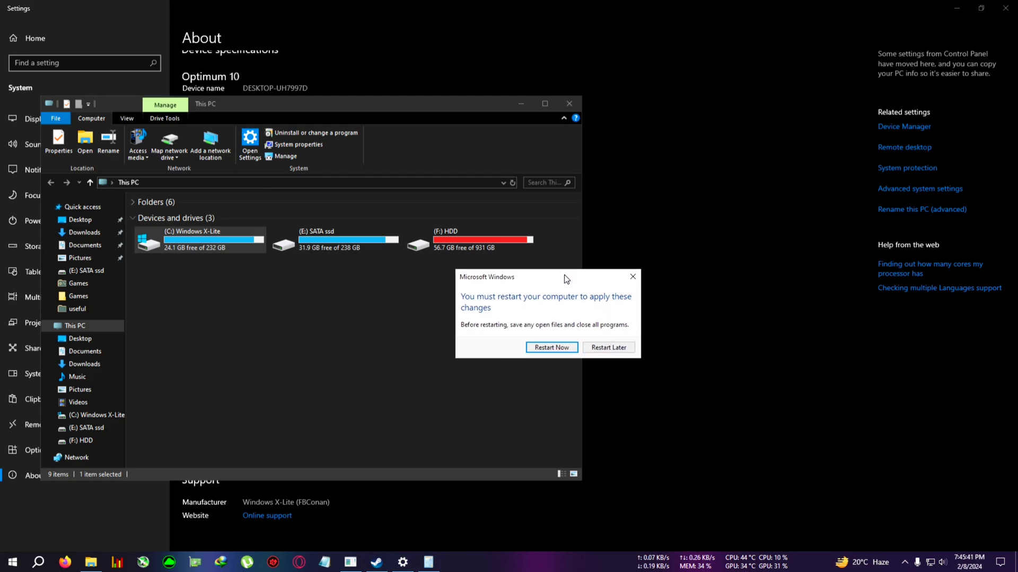
pyautogui.click(608, 348)
# Close File Explorer, Calculator and Settings
pyautogui.click(568, 104)
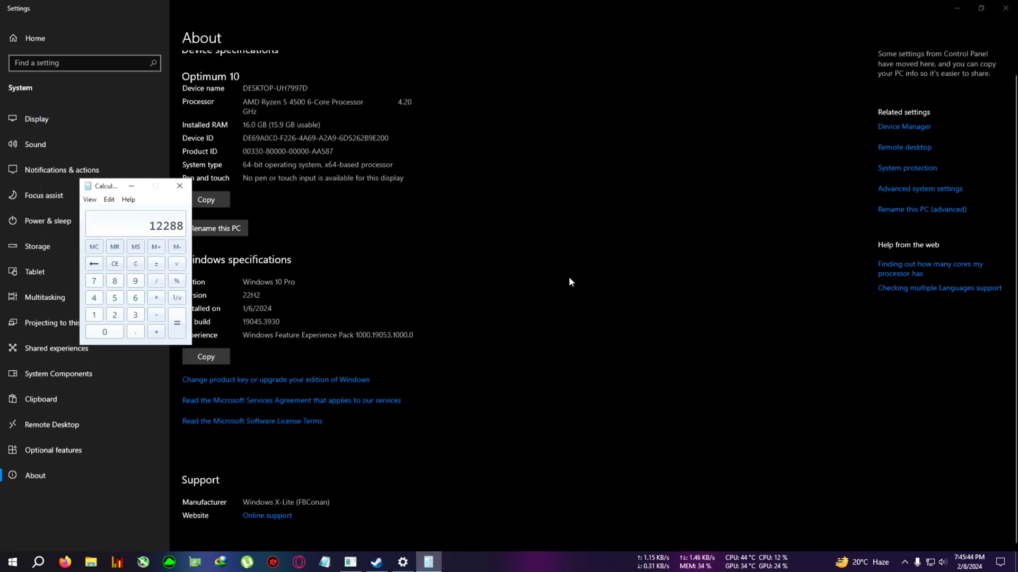
pyautogui.hotkey('alt', 'F4')
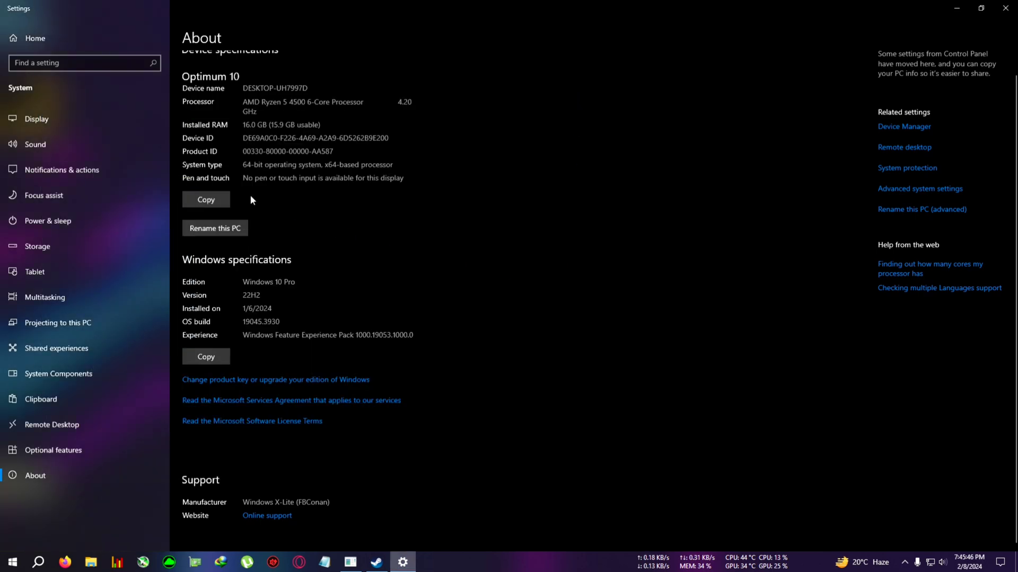
pyautogui.hotkey('alt', 'F4')
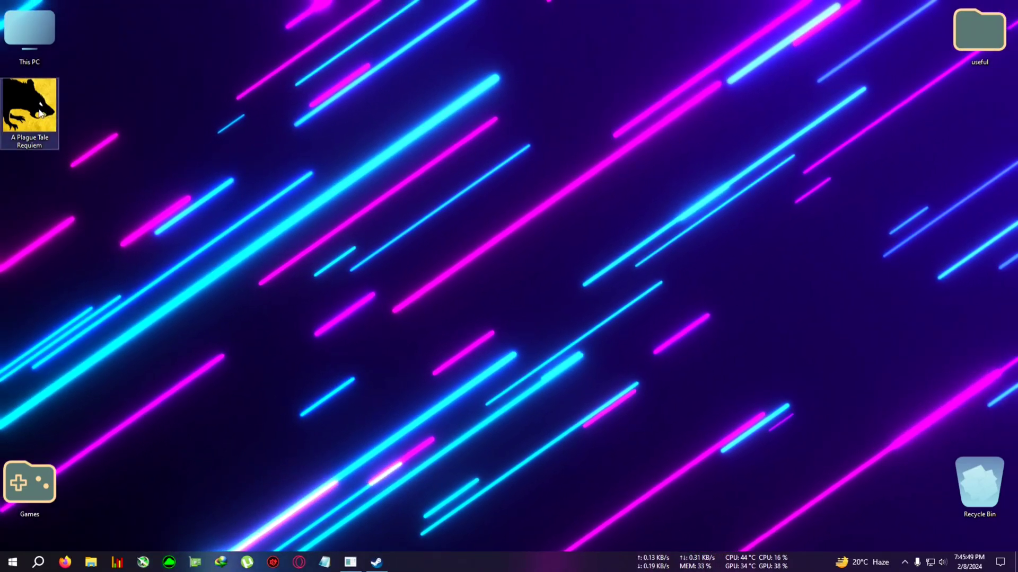
# Drag the A Plague Tale Requiem shortcut into the Games folder and refresh the desktop
pyautogui.moveTo(41, 113); pyautogui.dragTo(36, 463)
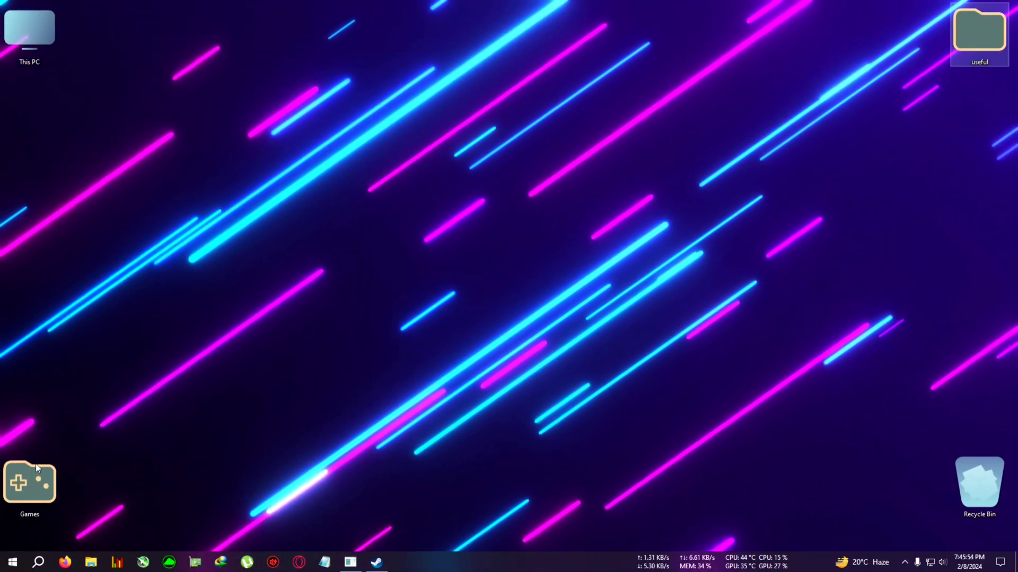
pyautogui.rightClick(382, 153)
pyautogui.click(413, 185)
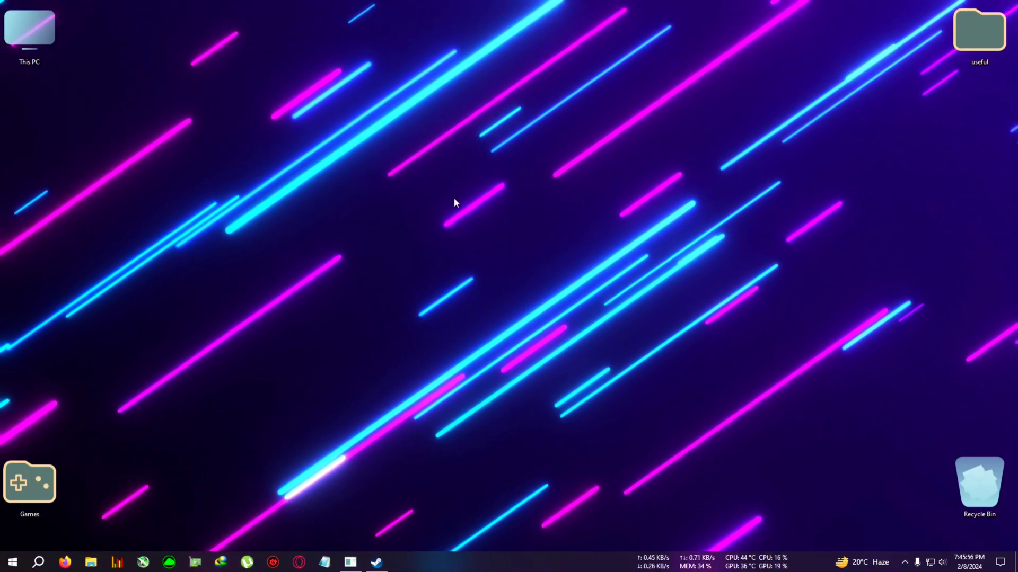